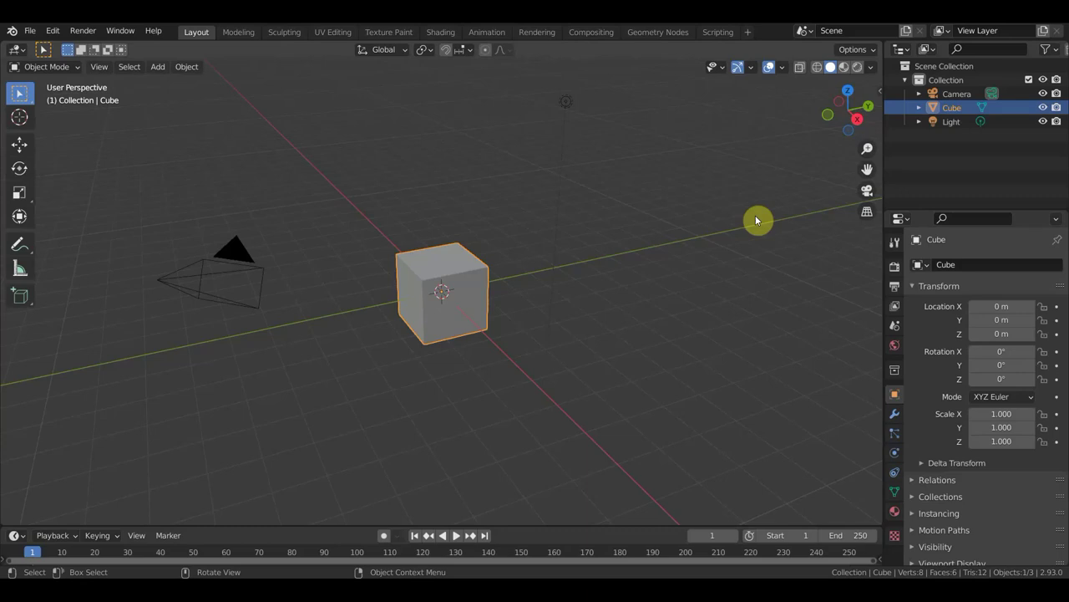
Scroll through the 3dbaza.com Portfolio page to find the Доберман listing
middle_drag(721, 245, 701, 244)
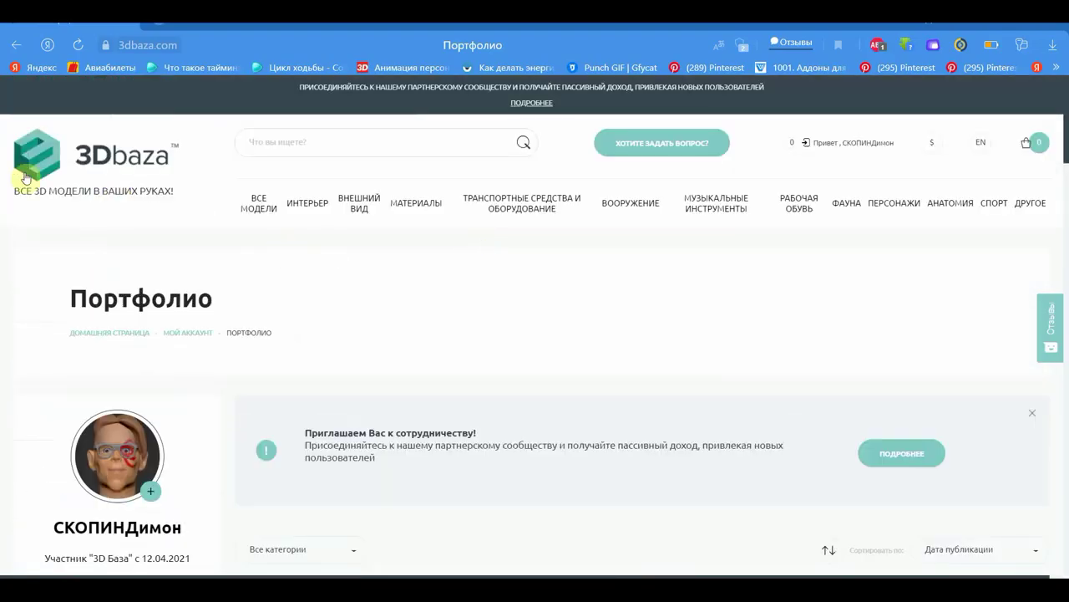
scroll(505, 349, down, 4)
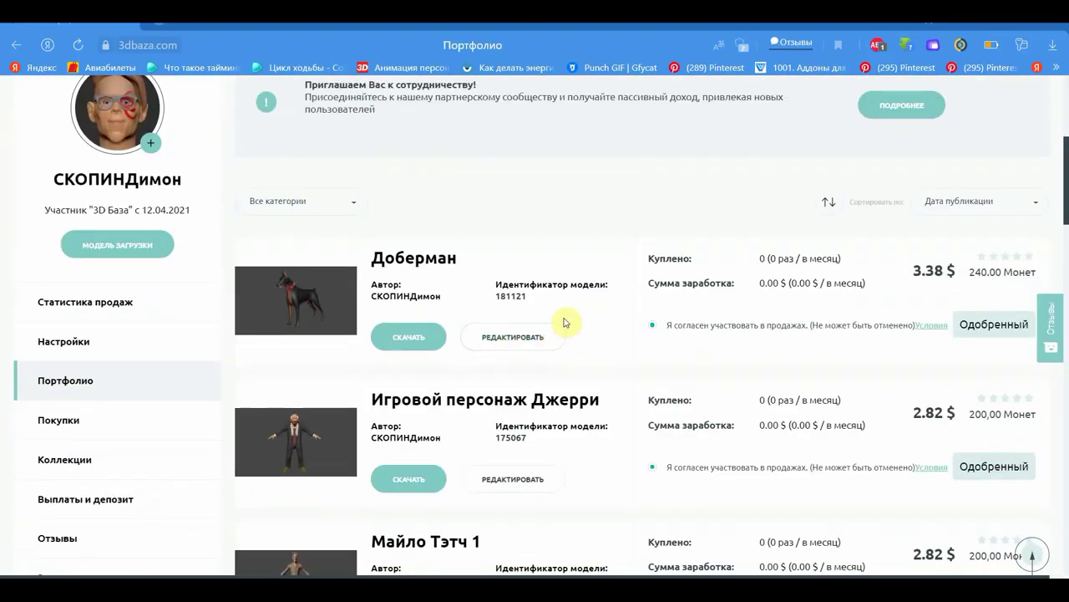
scroll(573, 311, down, 1)
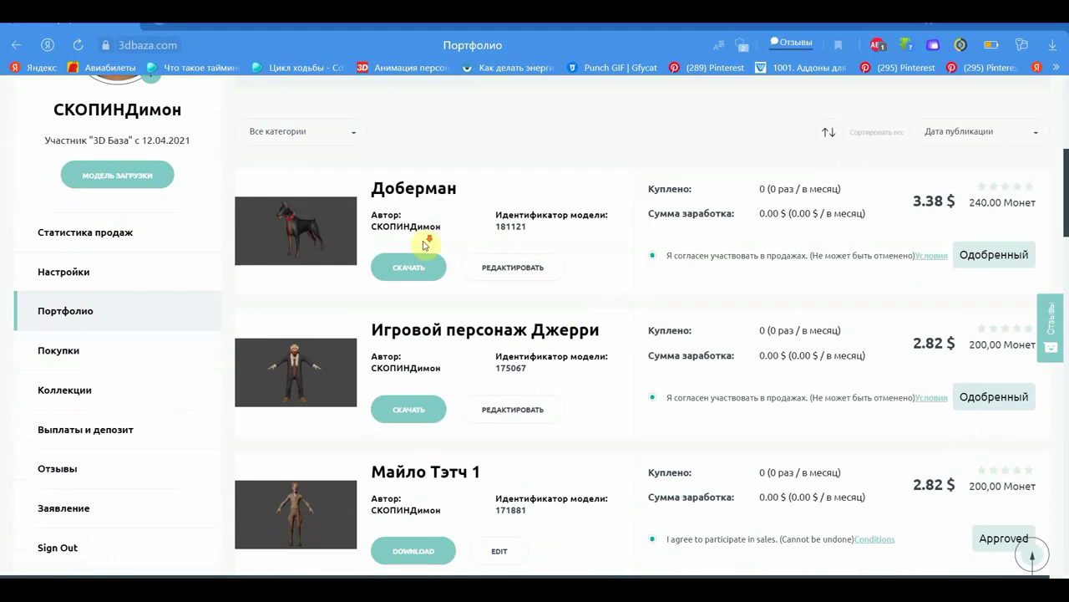
scroll(431, 254, down, 4)
scroll(445, 274, down, 4)
scroll(459, 278, up, 3)
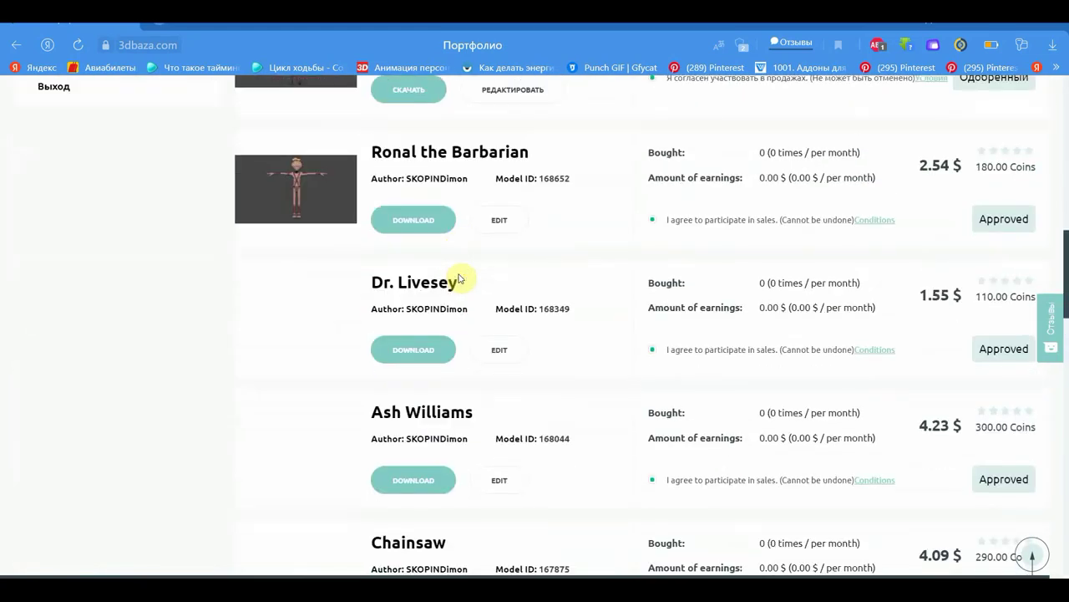
scroll(471, 284, up, 2)
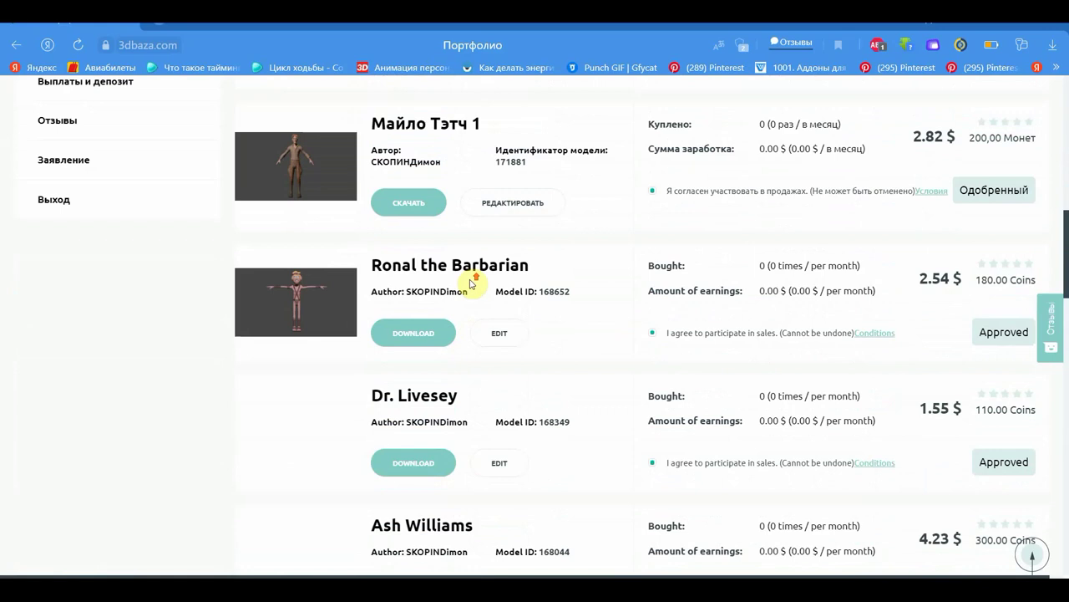
scroll(471, 285, down, 2)
scroll(470, 285, up, 5)
scroll(470, 284, up, 2)
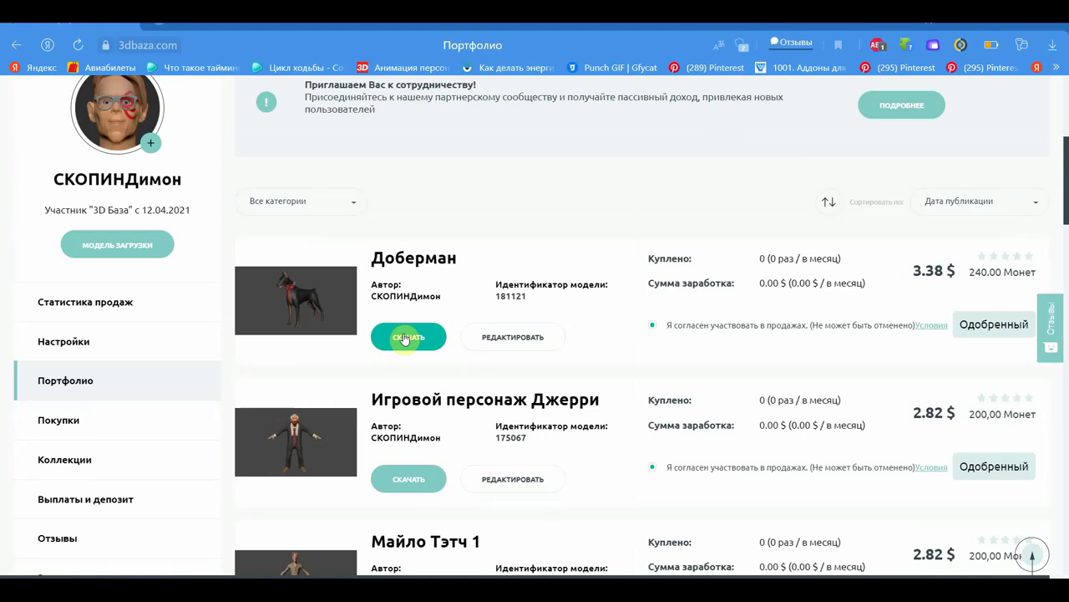
Start downloading the Доберман model archive with its СКАЧАТЬ button
click(404, 338)
scroll(752, 251, down, 4)
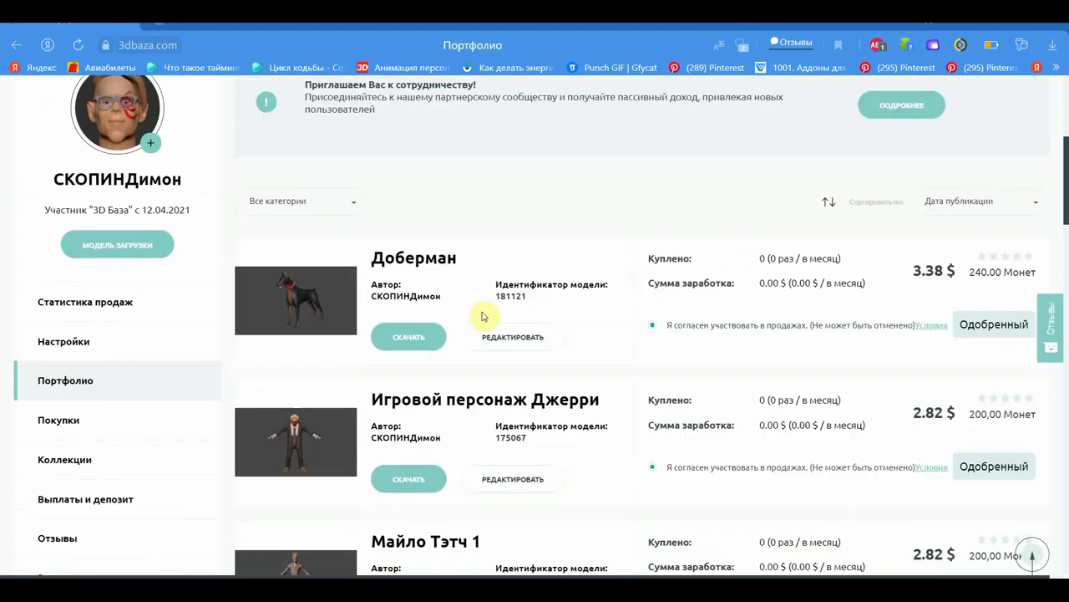
click(408, 339)
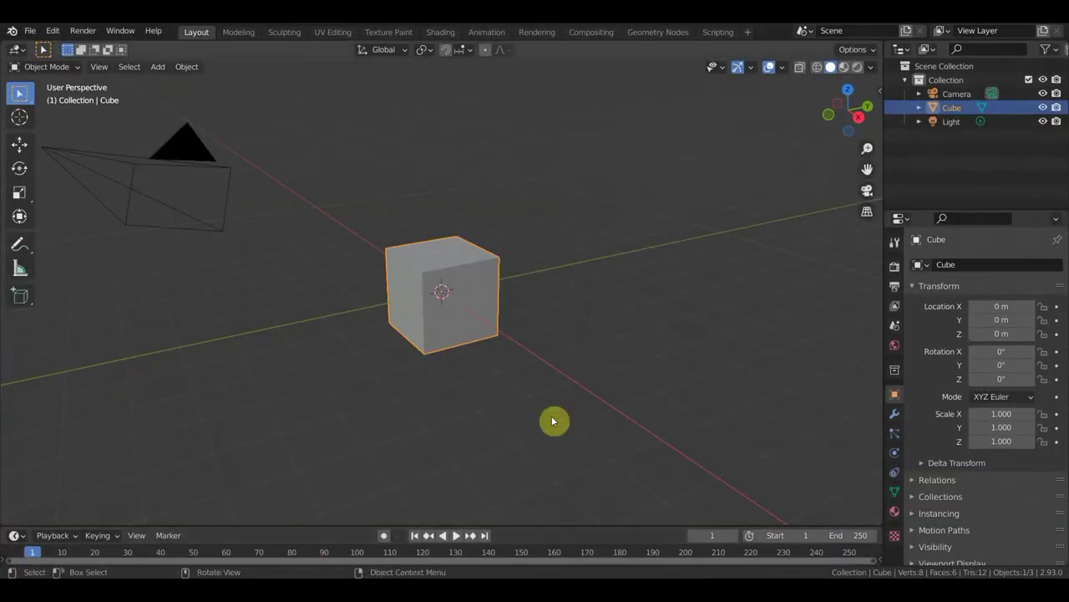
Open doberman2.blend from the doberman1 folder on the Desktop
click(30, 32)
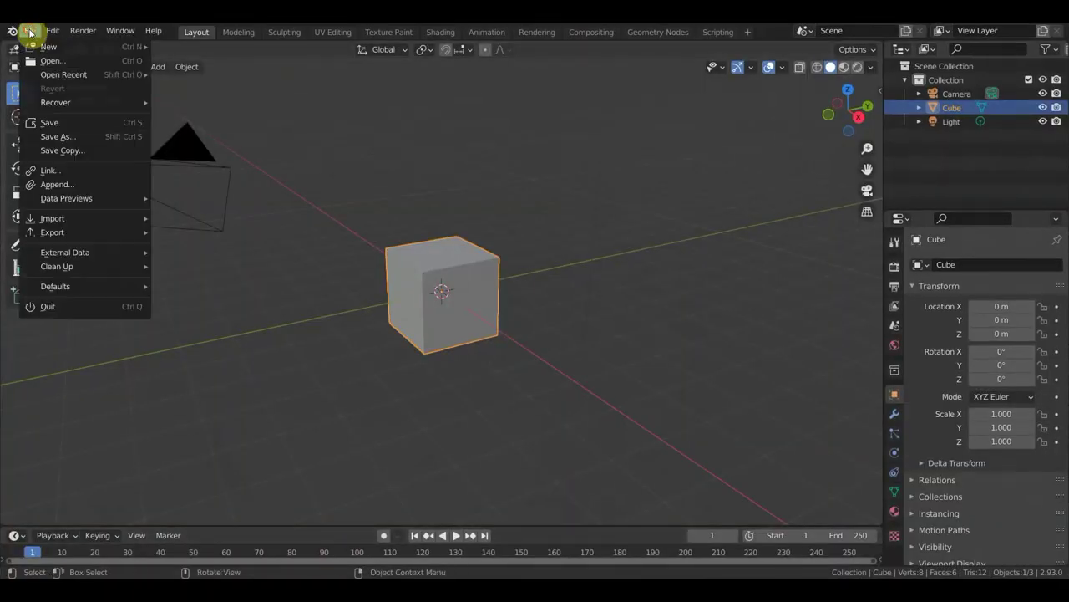
mouse_move(78, 218)
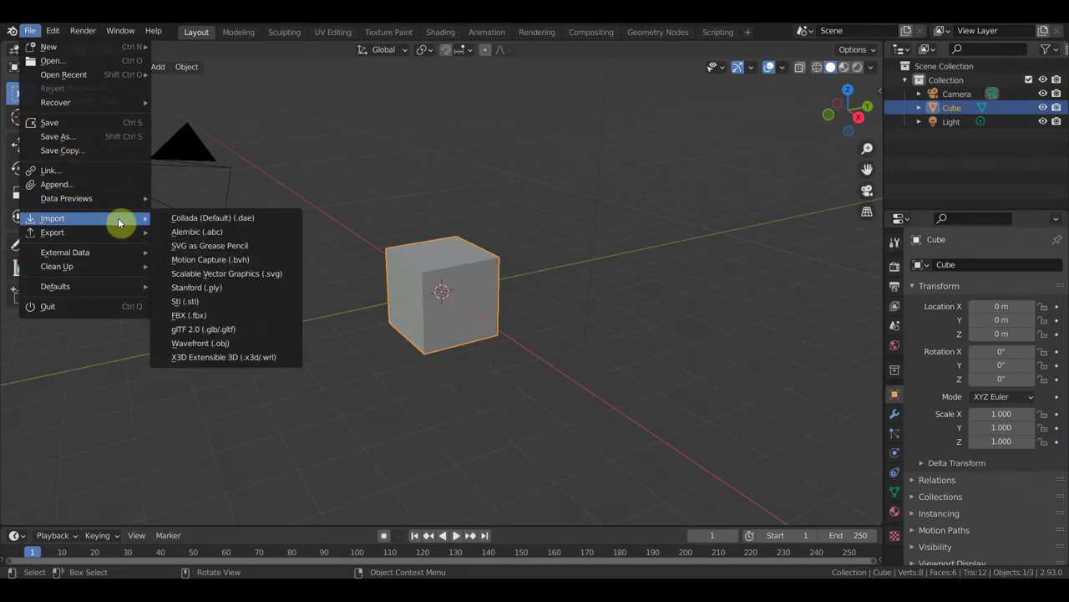
click(60, 59)
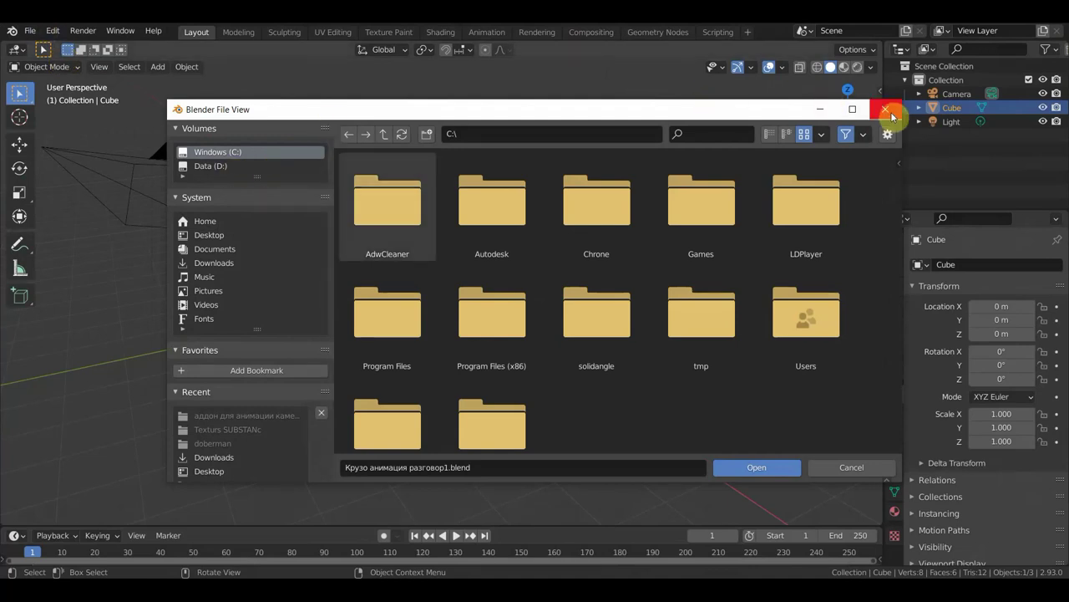
click(891, 116)
click(30, 30)
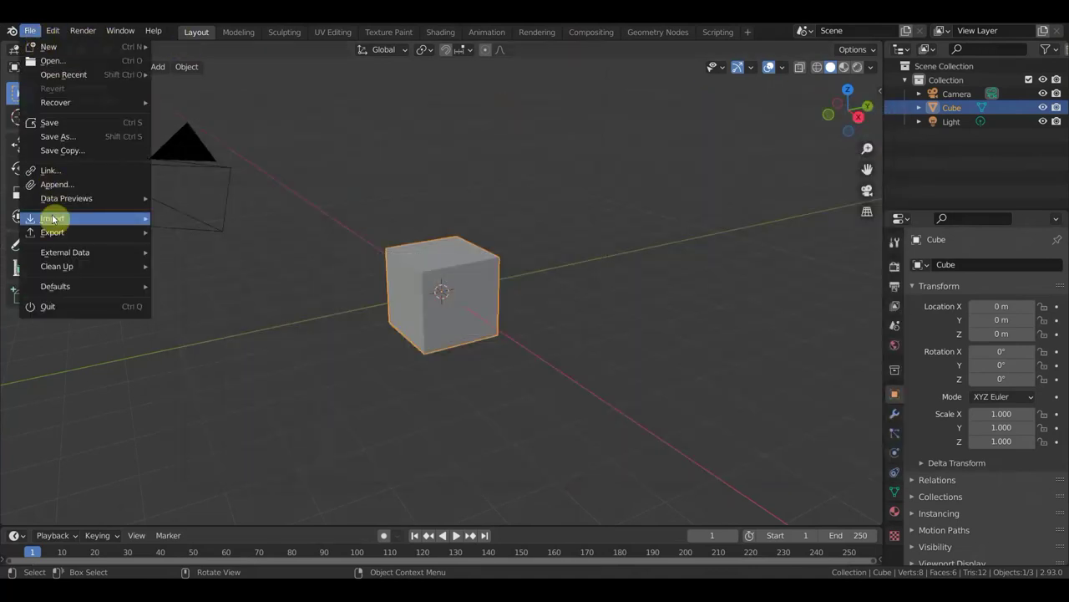
mouse_move(52, 218)
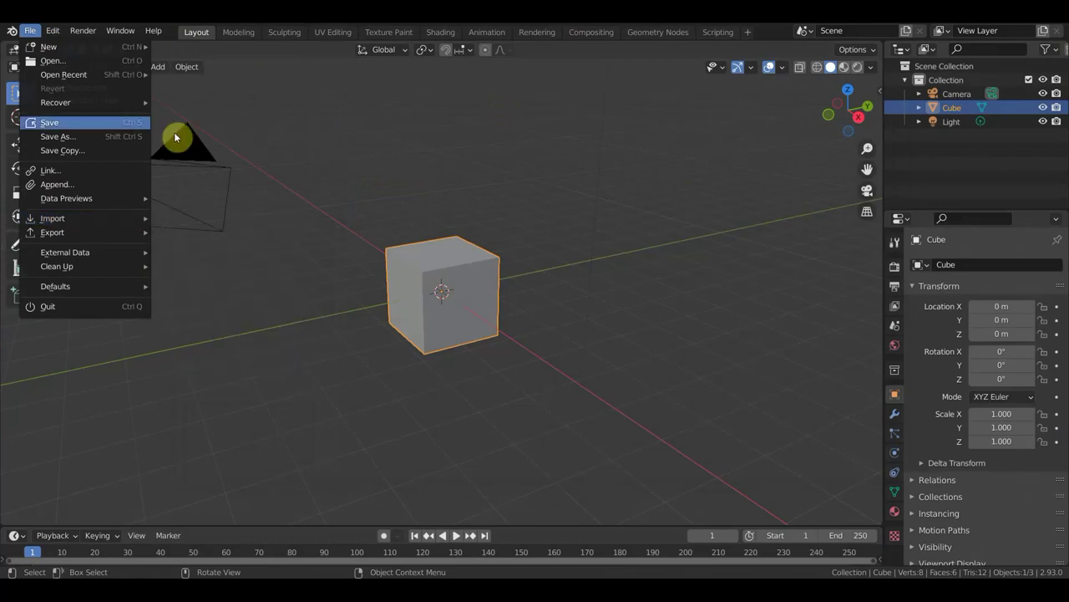
click(67, 63)
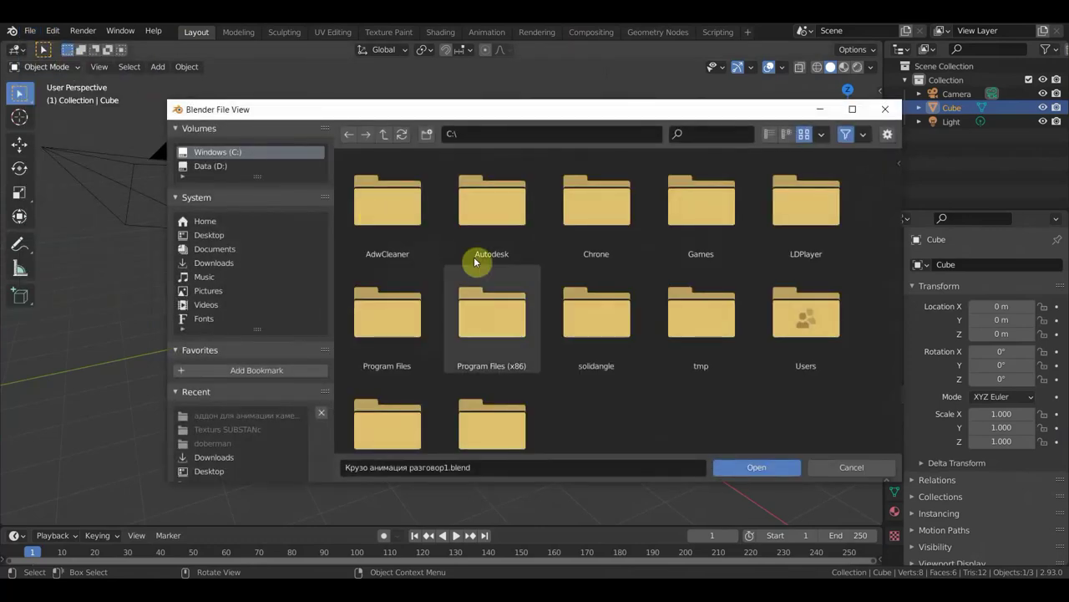
click(221, 236)
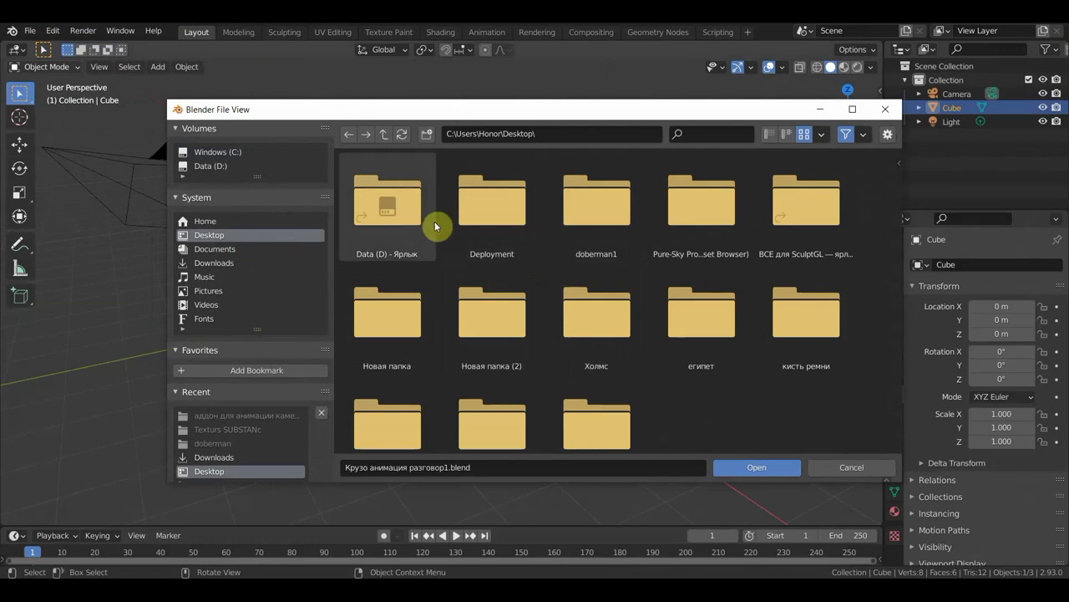
double_click(596, 227)
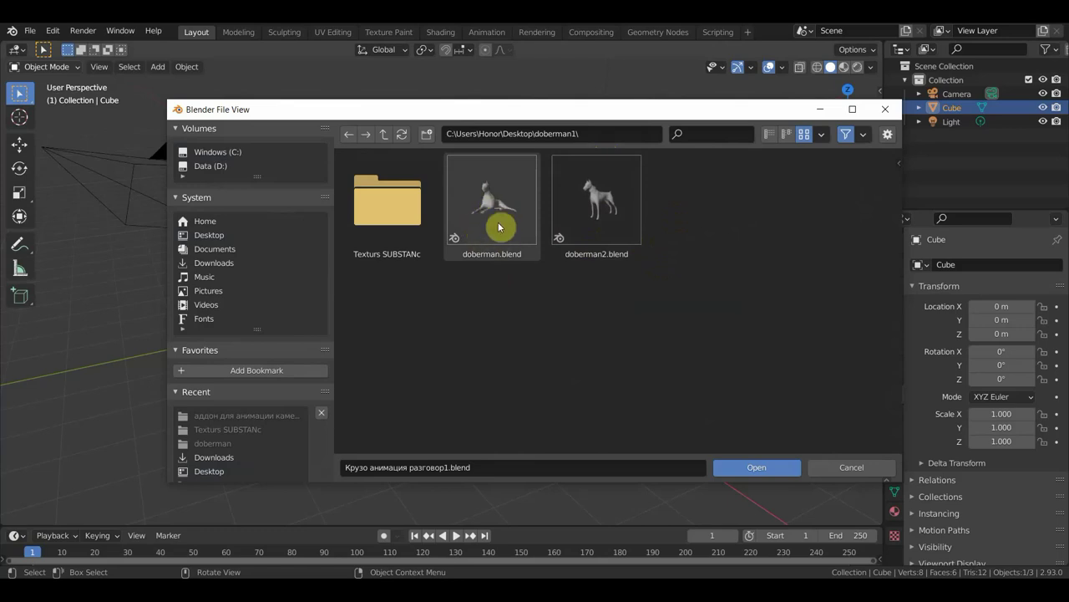
click(605, 204)
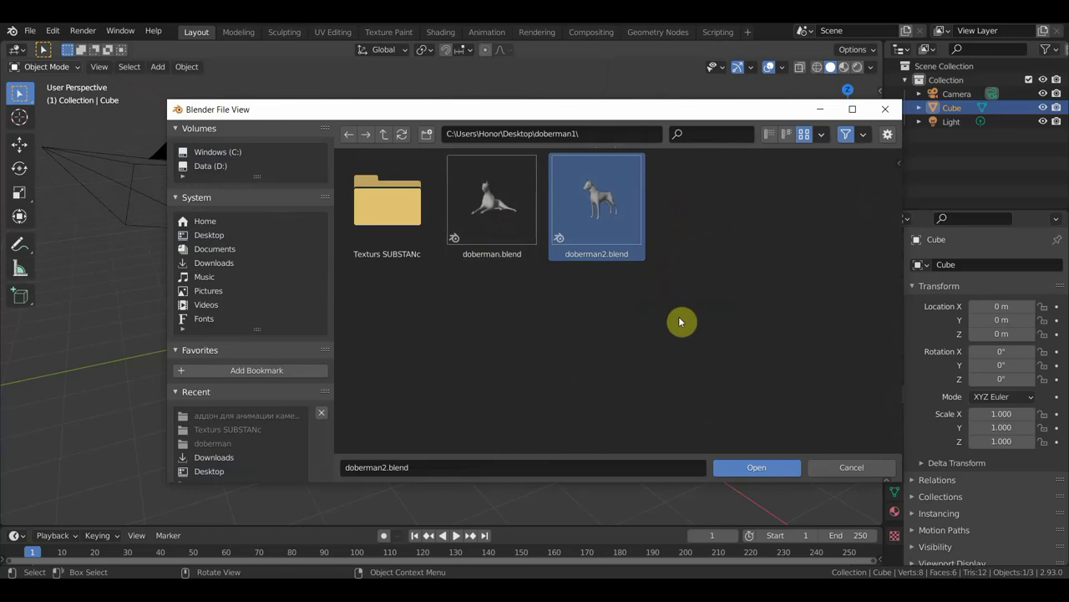
click(752, 465)
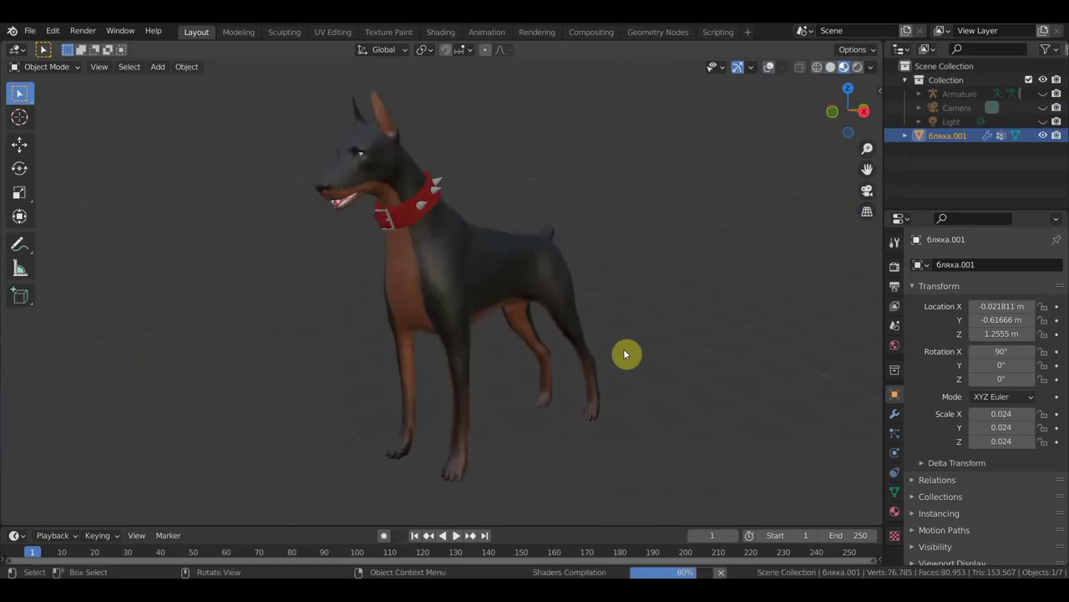
Turn on overlays and briefly unhide the armature, camera and light, then hide them again
middle_drag(629, 341, 626, 348)
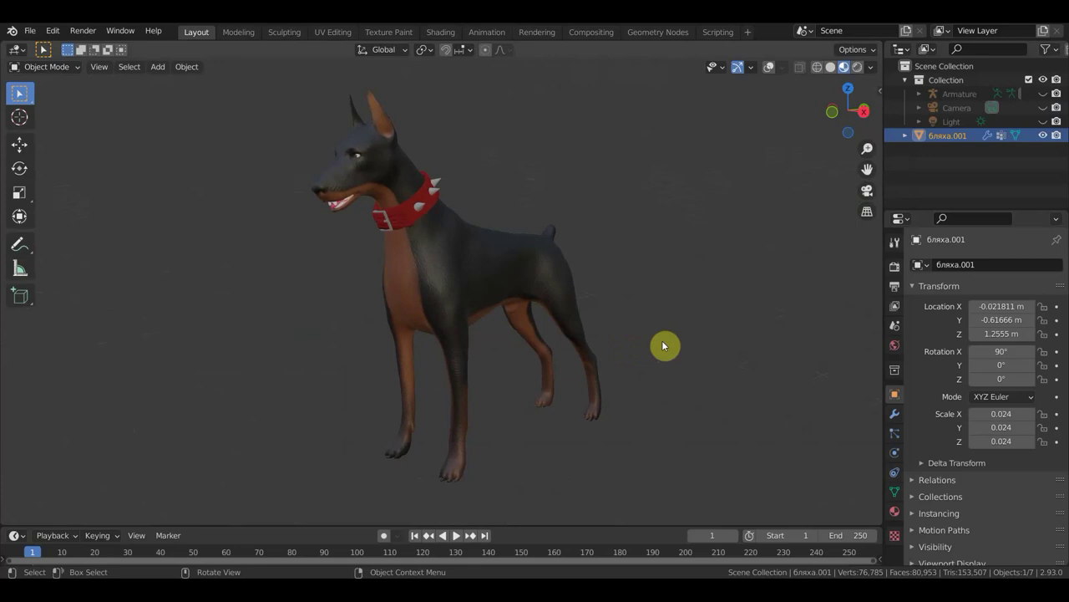
click(1042, 94)
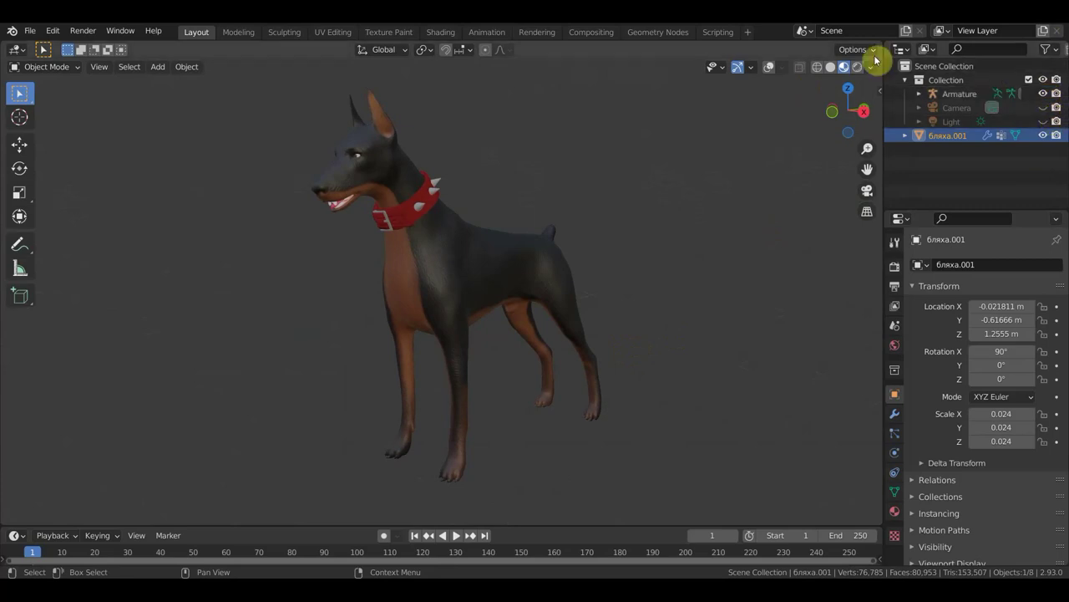
click(769, 68)
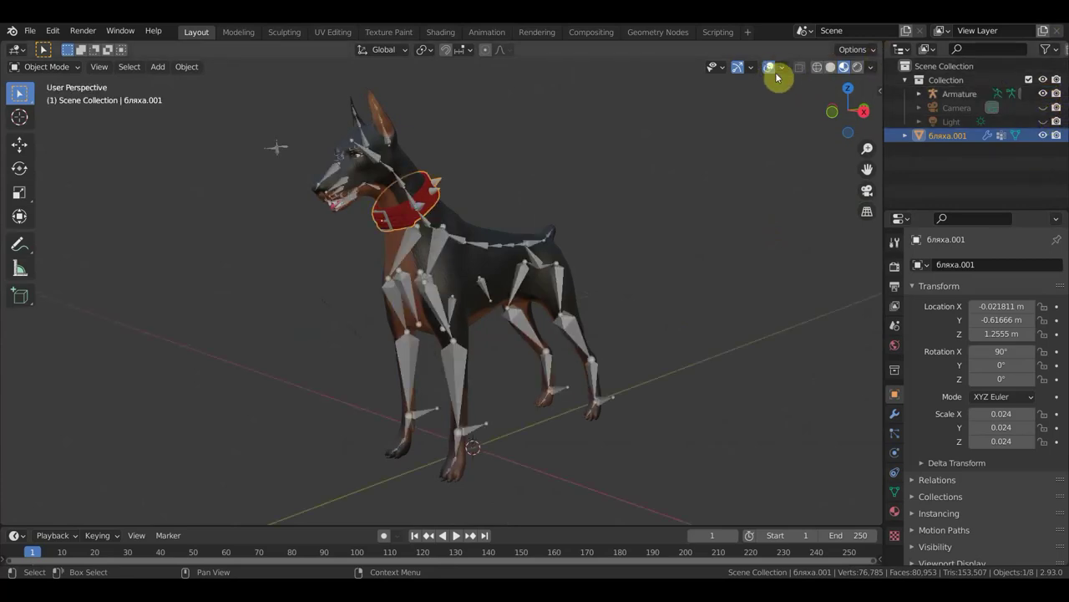
click(1043, 107)
click(1042, 121)
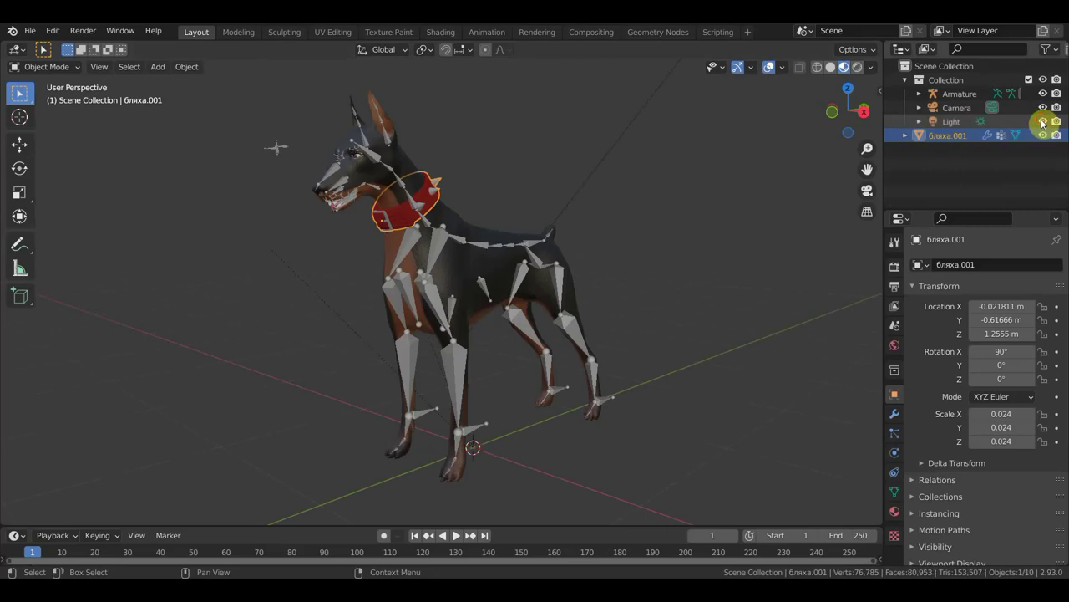
click(1043, 121)
click(1043, 107)
click(1043, 94)
Toggle the collection's visibility off and on, then select the Doberman body mesh
click(1043, 80)
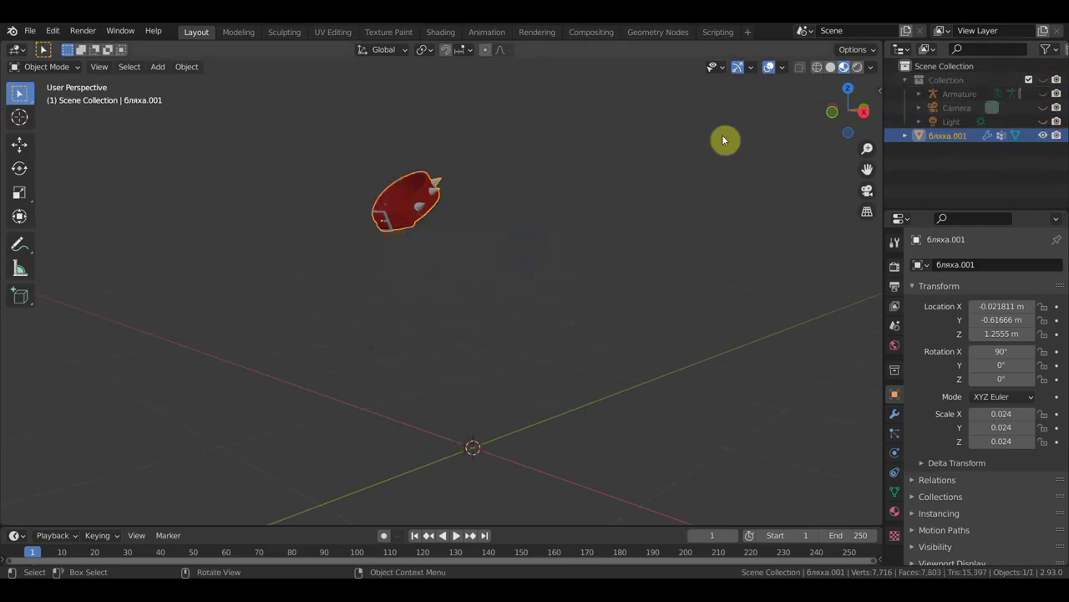
click(1042, 80)
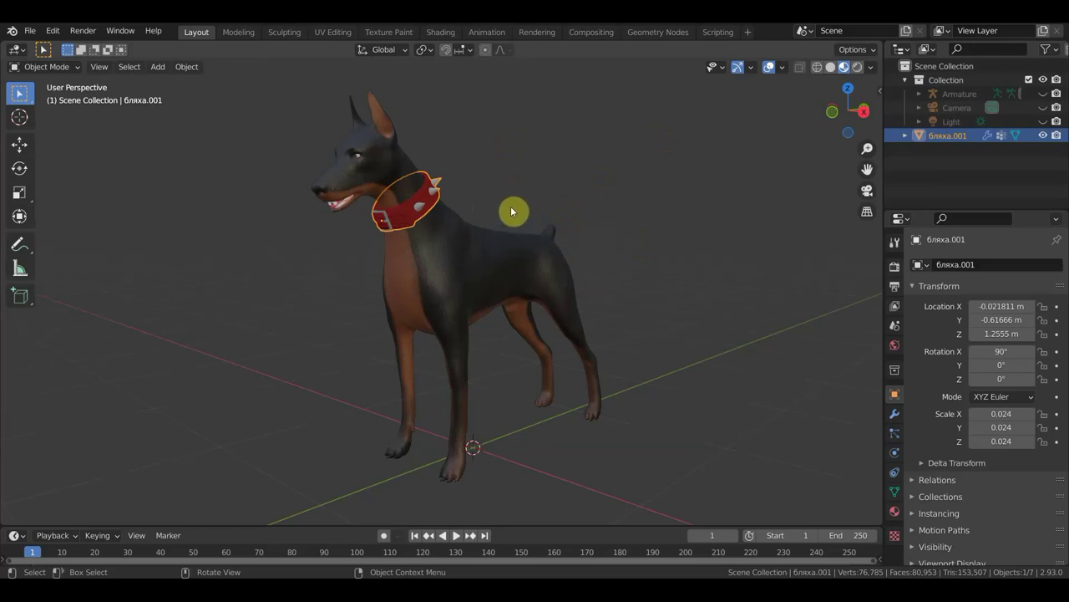
click(526, 149)
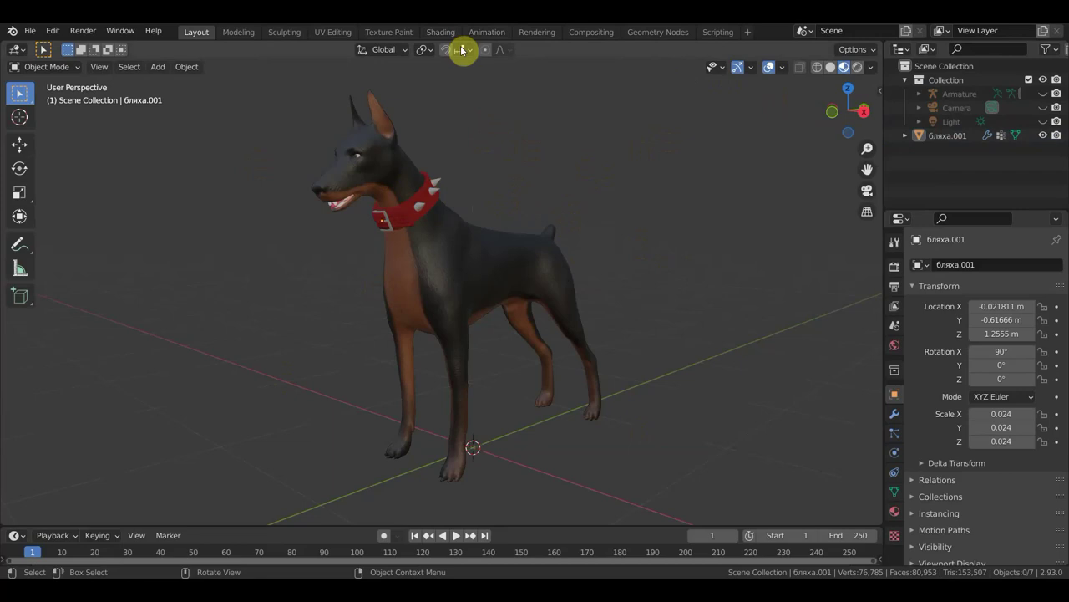
click(414, 173)
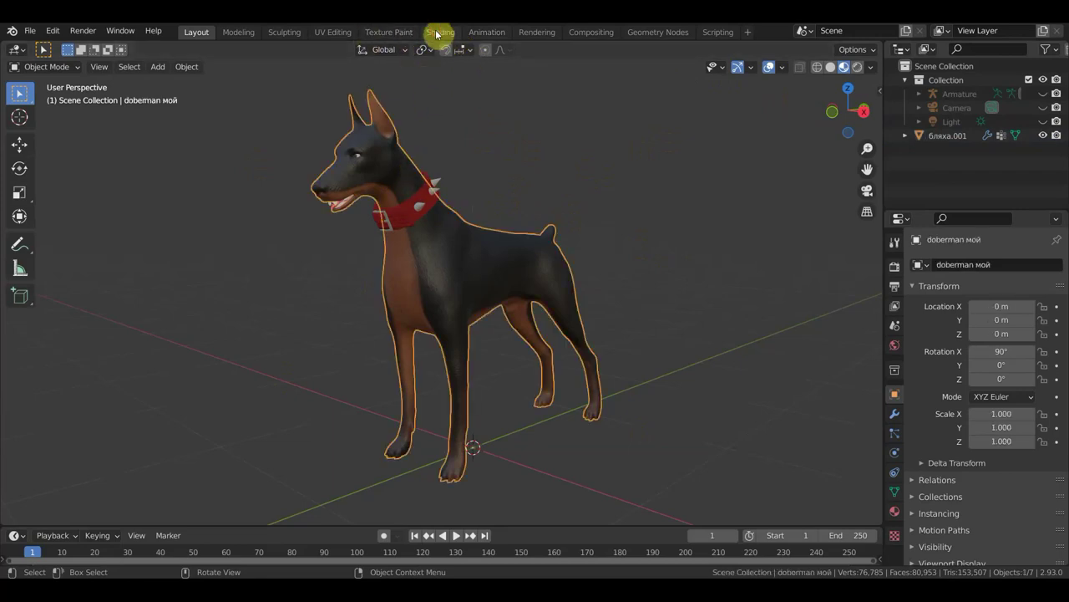
click(436, 33)
mouse_move(468, 540)
middle_down()
mouse_move(520, 421)
mouse_move(470, 453)
mouse_move(554, 432)
middle_up()
scroll(470, 454, up, 2)
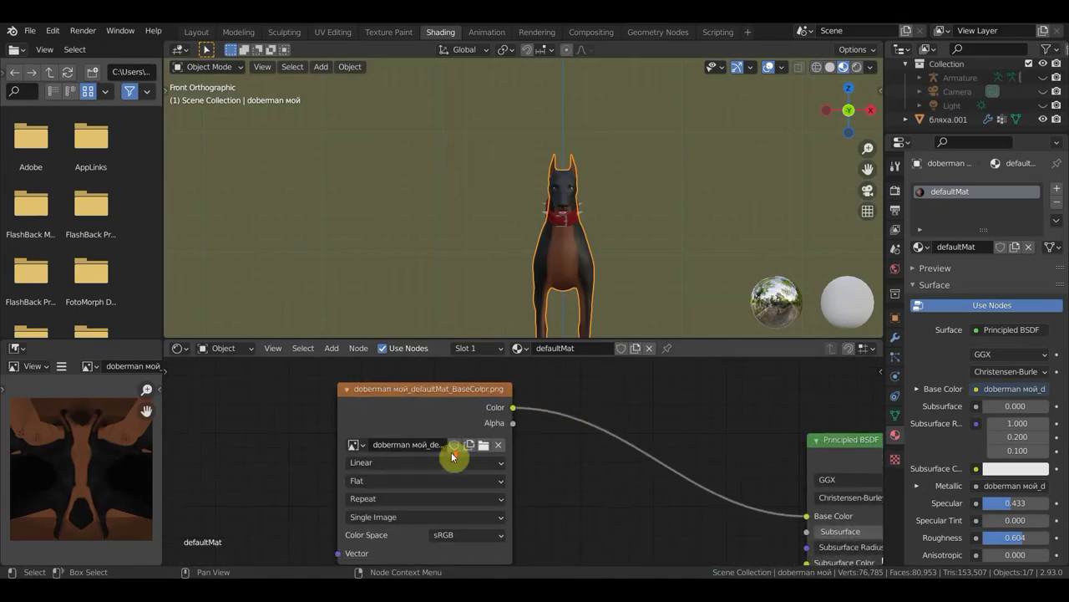
scroll(603, 517, down, 3)
scroll(599, 507, down, 2)
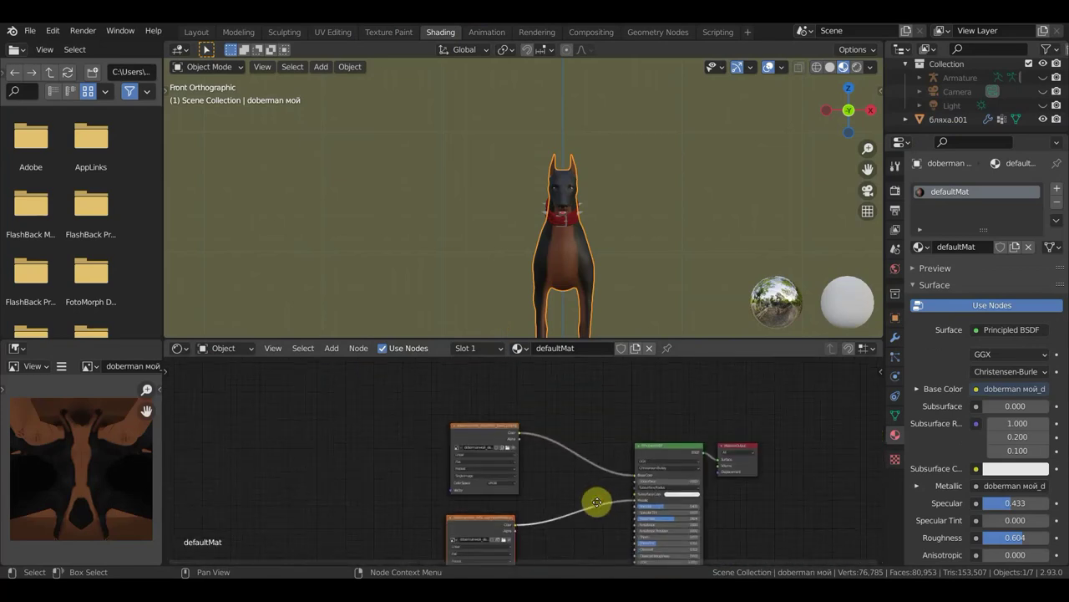
middle_drag(598, 501, 585, 447)
scroll(585, 508, down, 2)
mouse_move(584, 509)
middle_down()
mouse_move(580, 434)
mouse_move(568, 500)
middle_up()
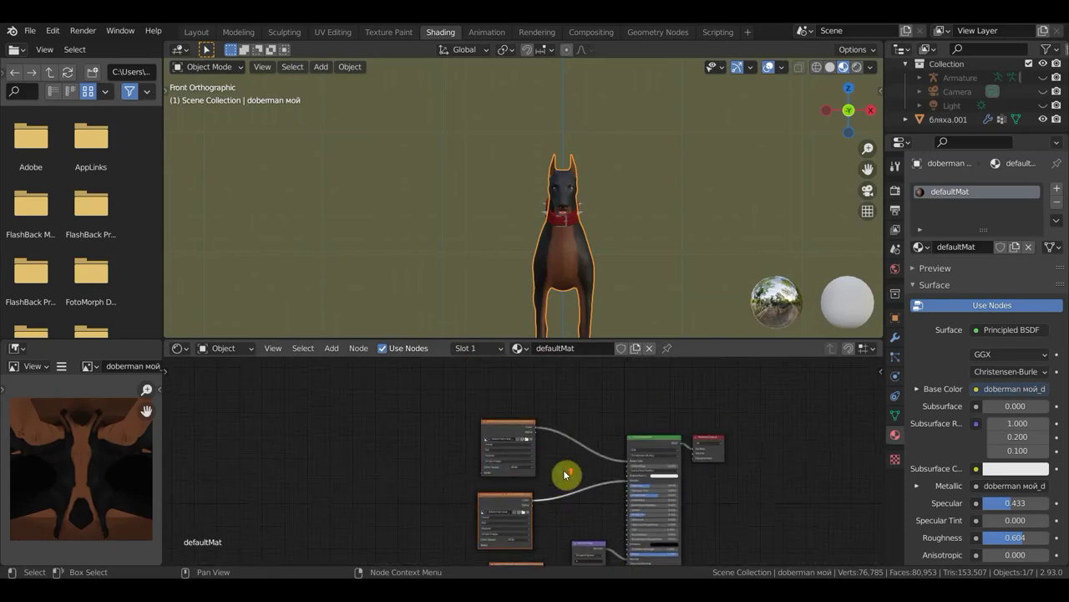
scroll(565, 474, up, 2)
scroll(585, 464, up, 3)
mouse_move(601, 468)
middle_down()
mouse_move(589, 482)
mouse_move(595, 432)
mouse_move(579, 383)
middle_up()
scroll(588, 456, down, 3)
scroll(591, 458, down, 3)
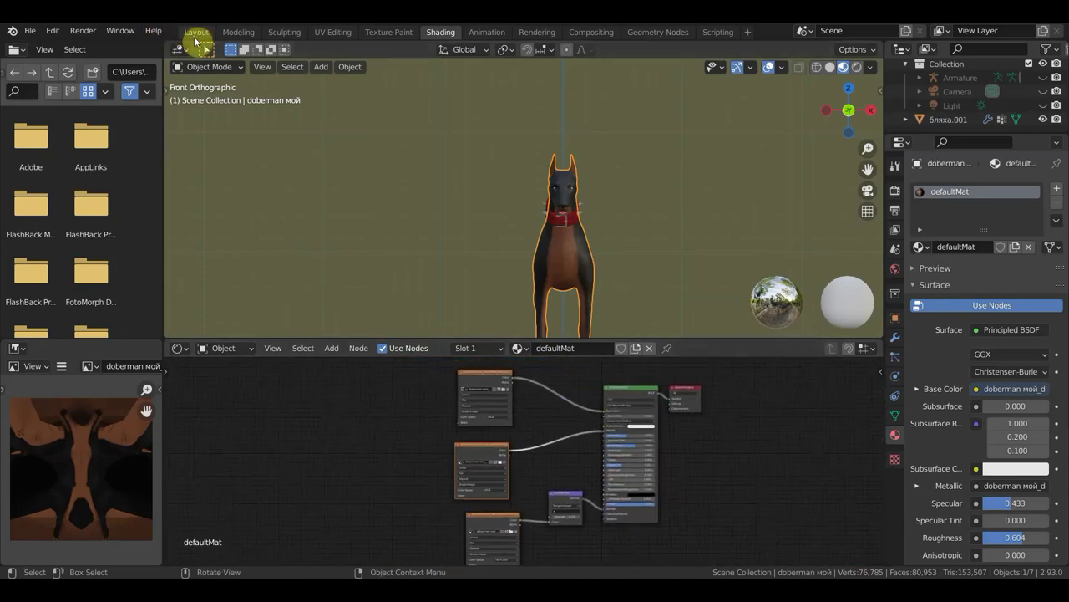
click(198, 34)
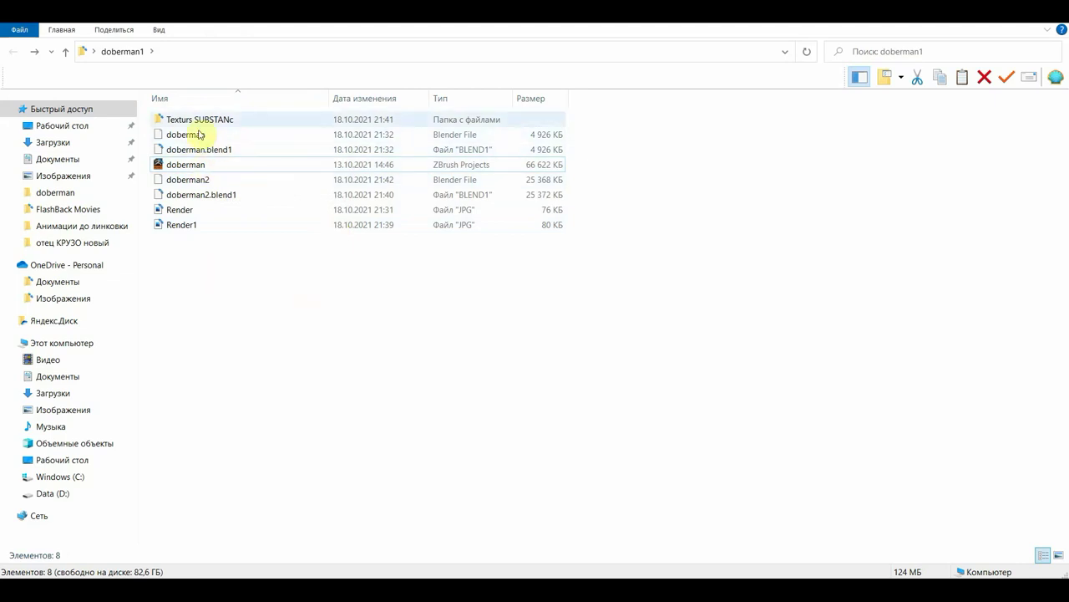
View the textures in the Texturs SUBSTANc folder, then return to doberman1
click(184, 124)
double_click(183, 123)
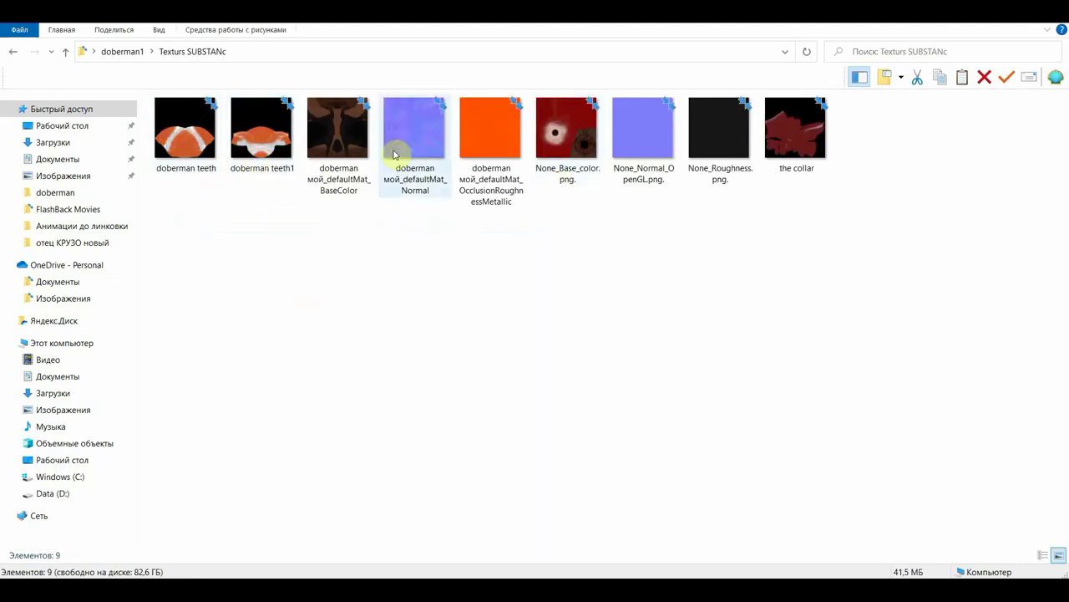
click(13, 51)
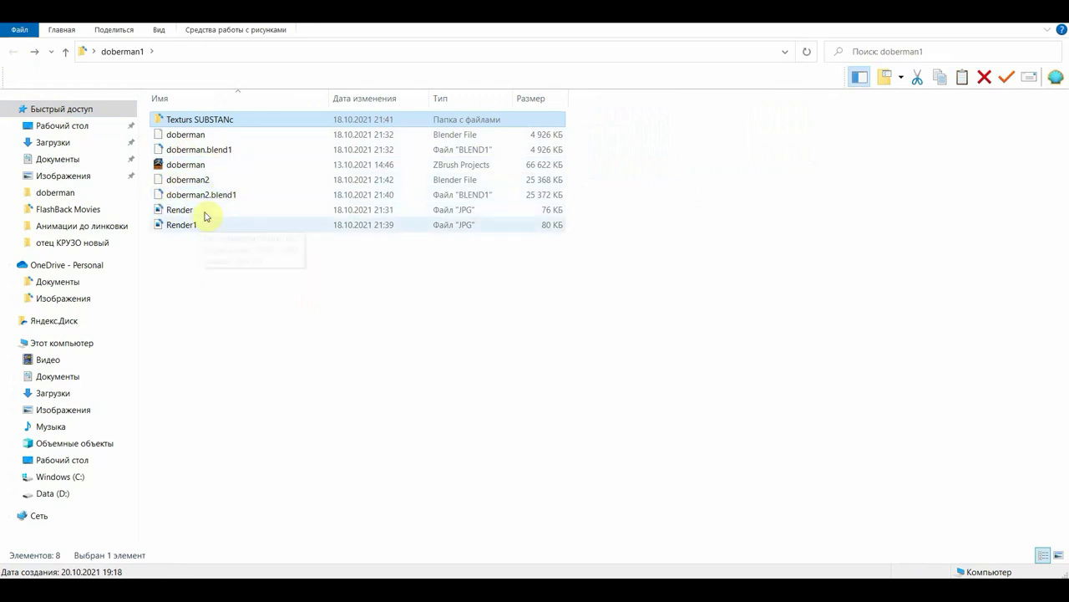
Select the Render and Render1 images and the ZBrush doberman file, then return to Blender
drag(219, 243, 180, 215)
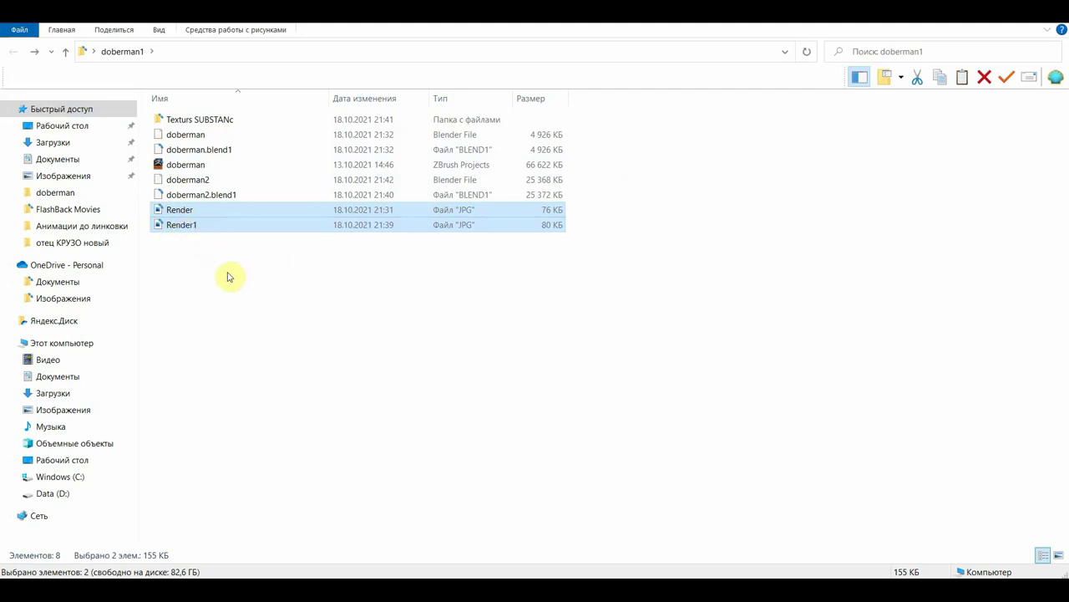
click(247, 278)
click(180, 165)
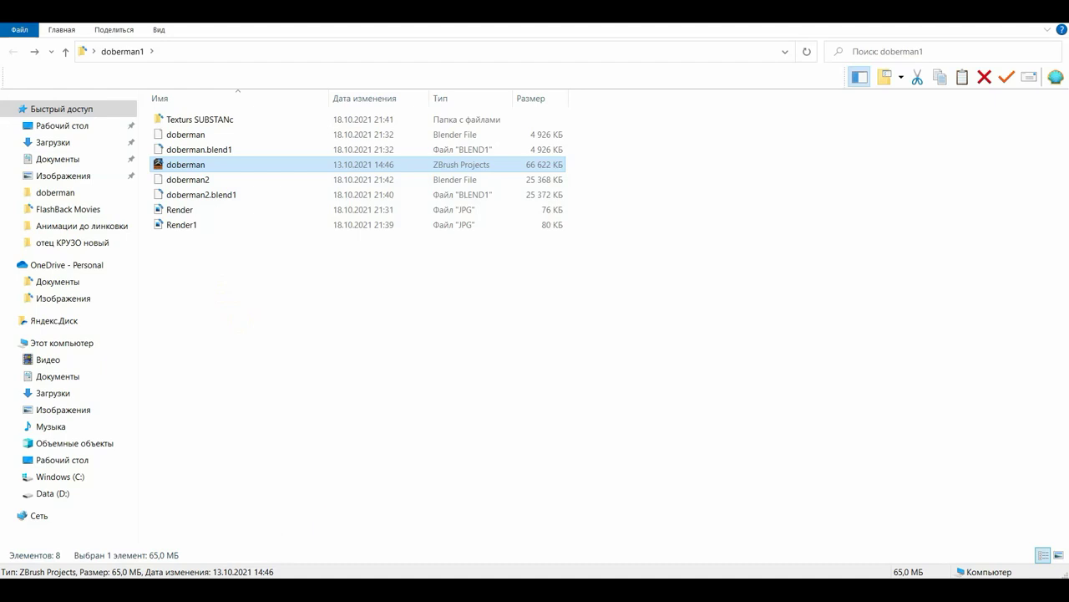
click(267, 552)
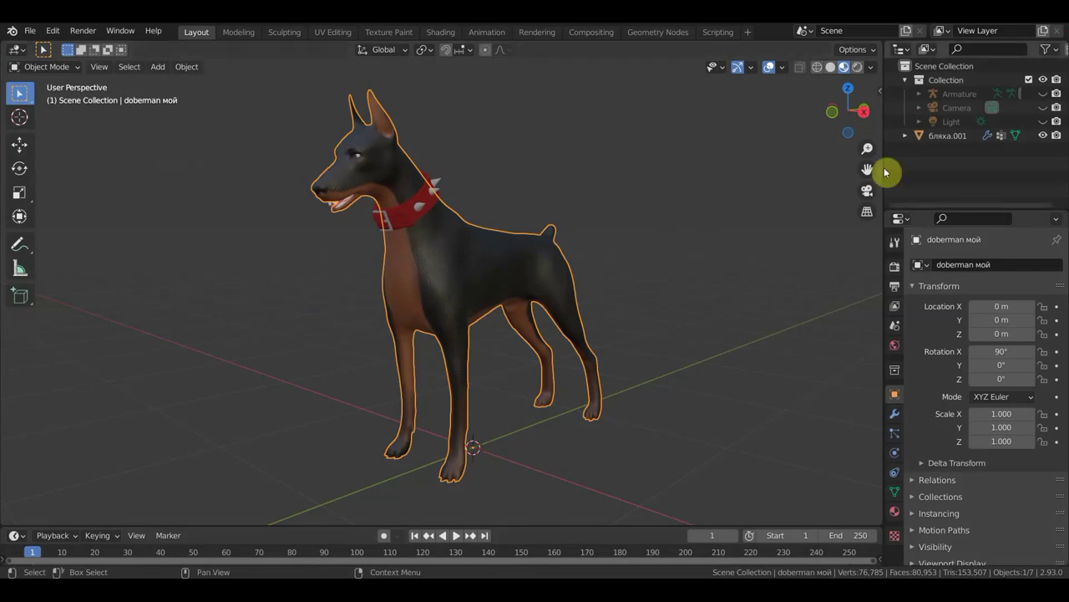
Select the Armature, Camera, Light and collar бляха.001 in the Outliner to inspect each
click(965, 95)
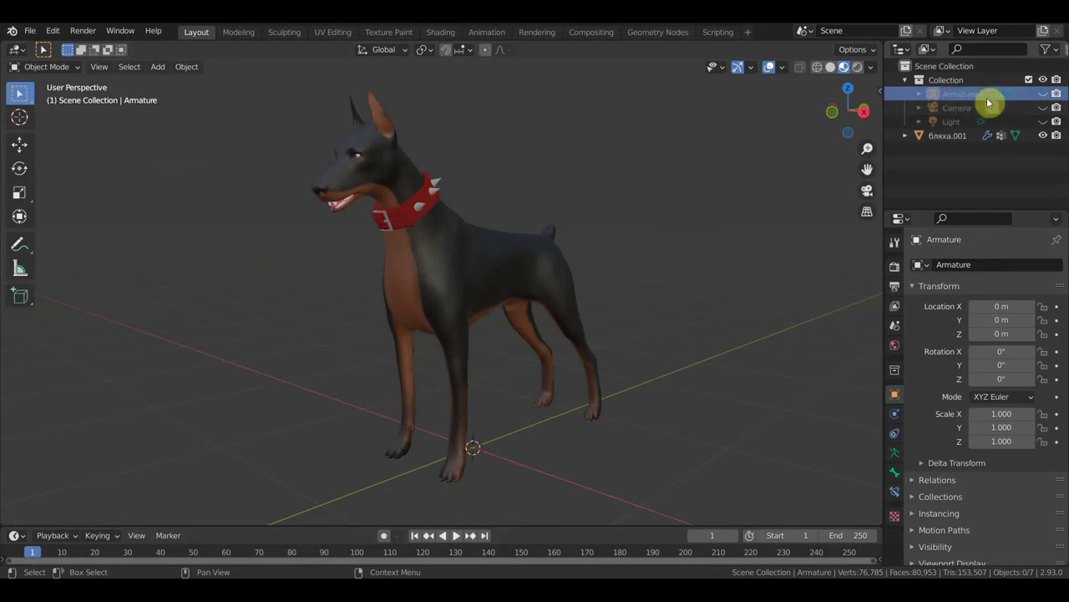
drag(986, 100, 961, 113)
click(961, 110)
click(994, 121)
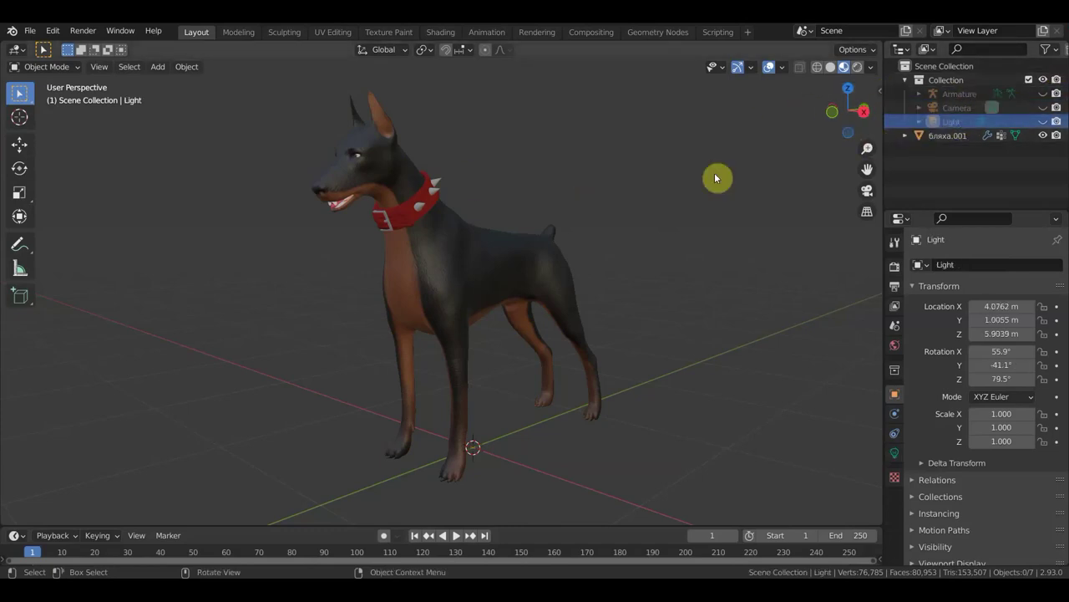
click(947, 137)
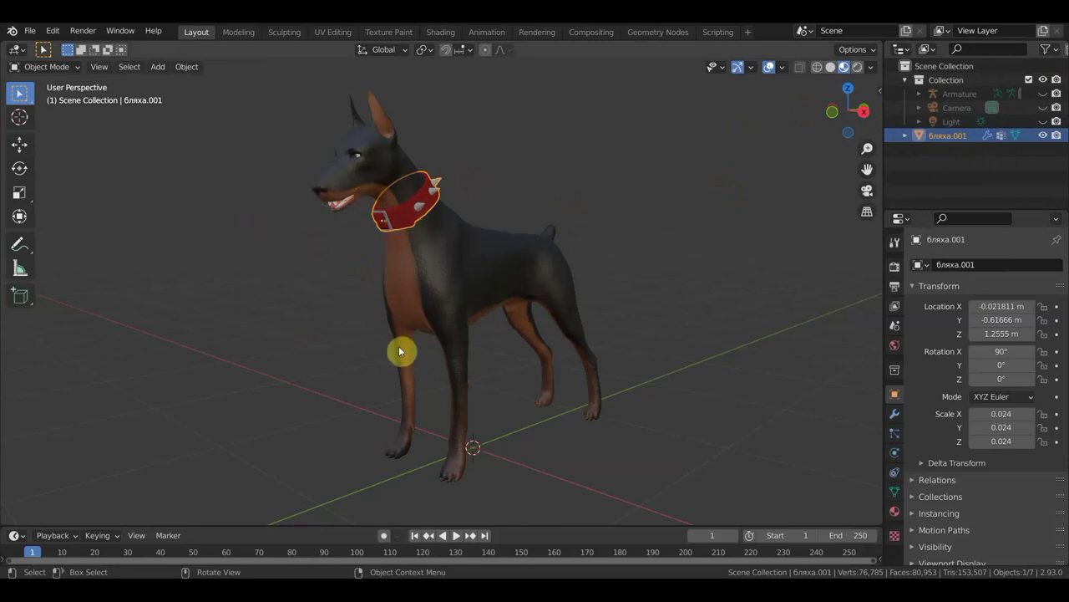
Zoom the viewport out, clear the selection, and zoom back in
scroll(411, 322, down, 2)
scroll(422, 292, down, 3)
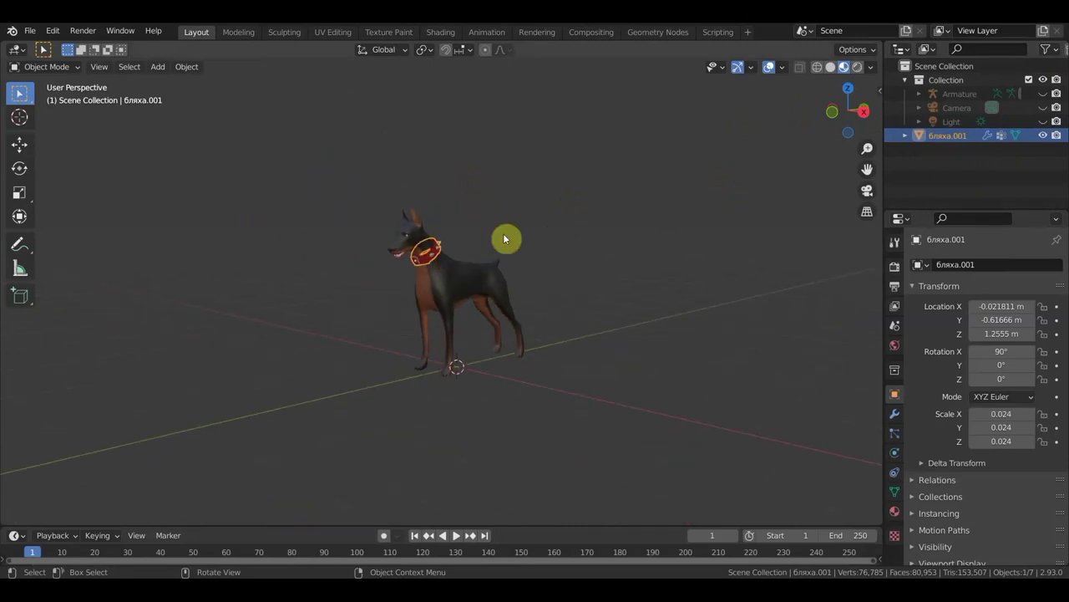
click(544, 248)
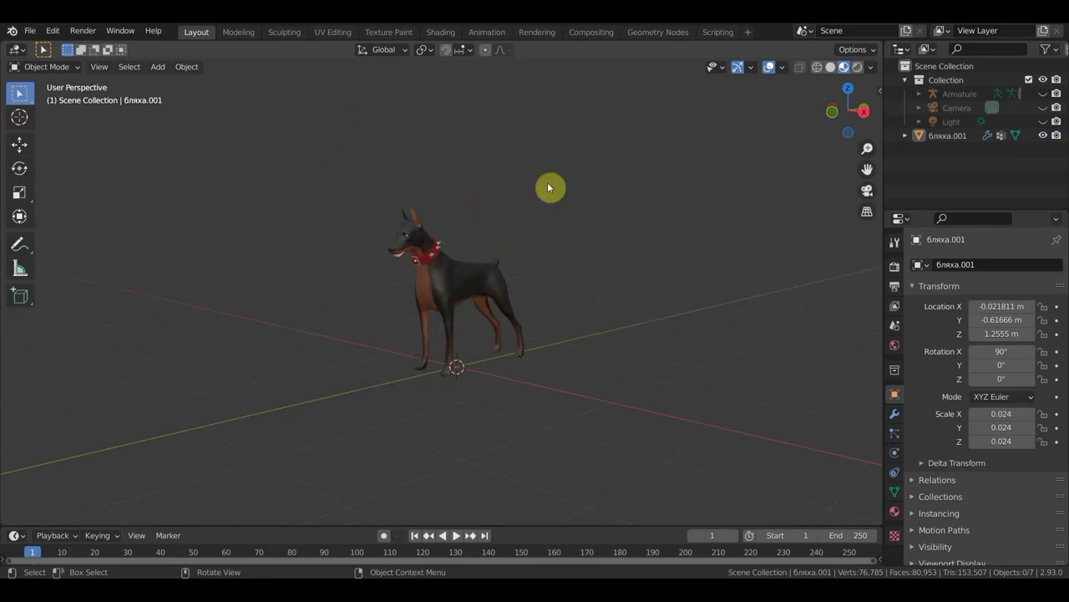
scroll(461, 232, up, 3)
scroll(460, 231, up, 2)
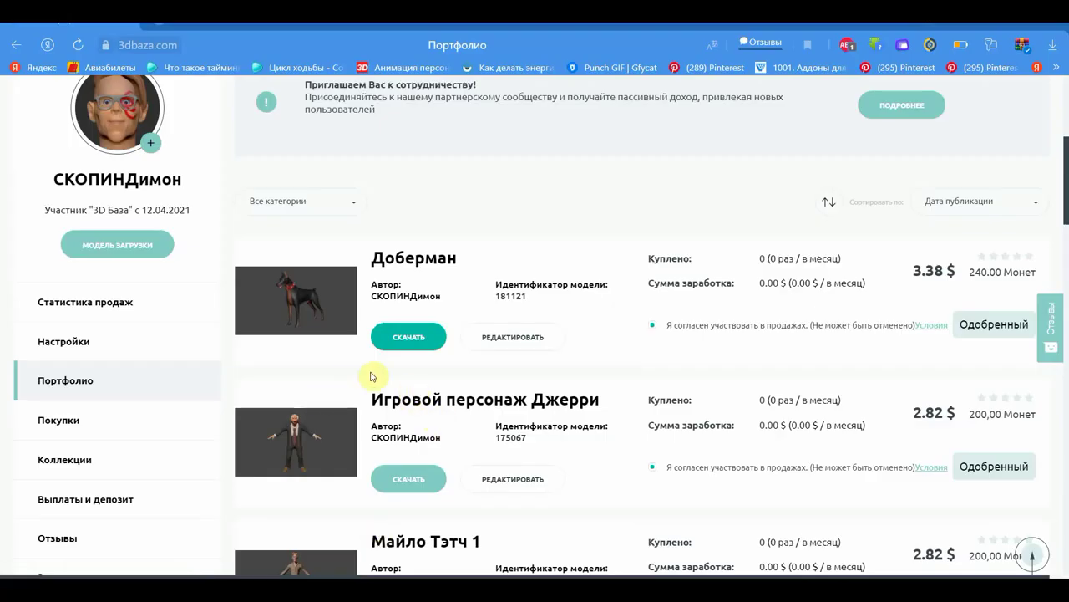
Scroll the Портфолио page and focus the upload form's Title field, dismissing its suggestions
scroll(674, 276, up, 2)
scroll(674, 277, up, 3)
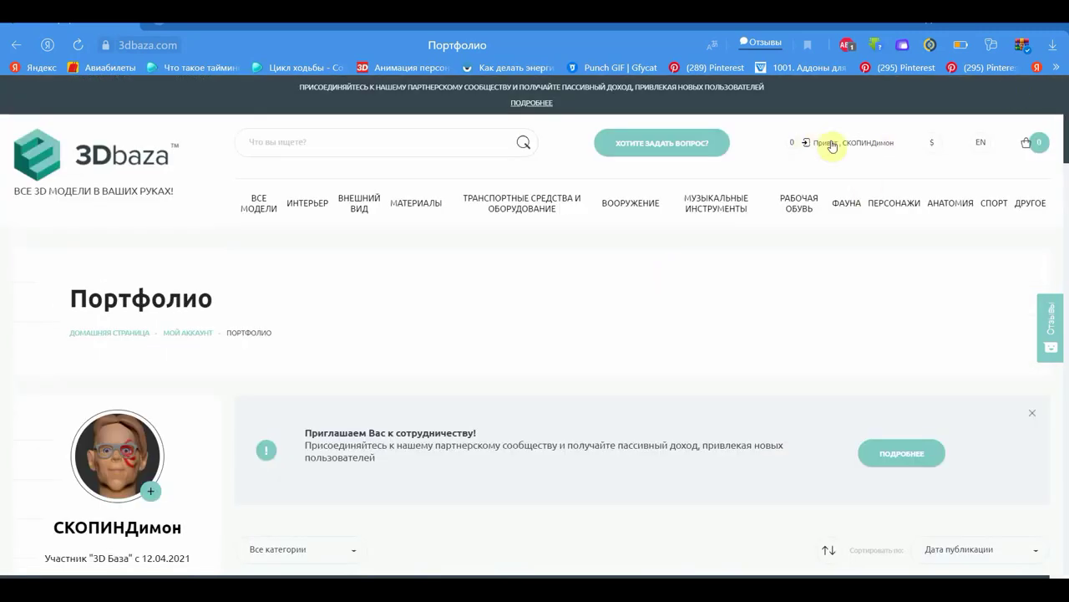
scroll(717, 331, down, 3)
scroll(714, 331, down, 2)
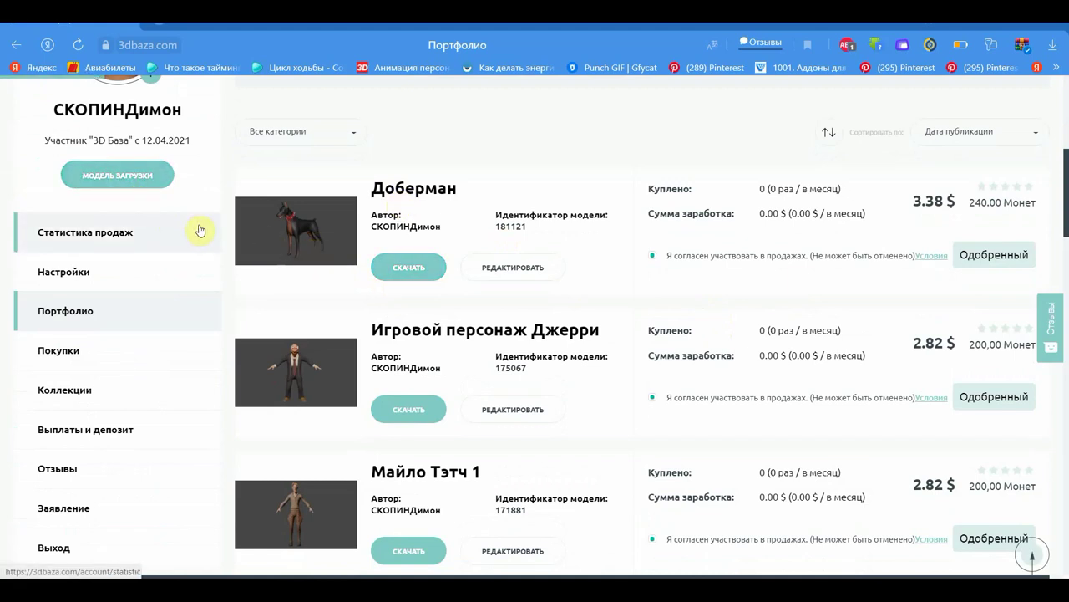
scroll(375, 318, down, 5)
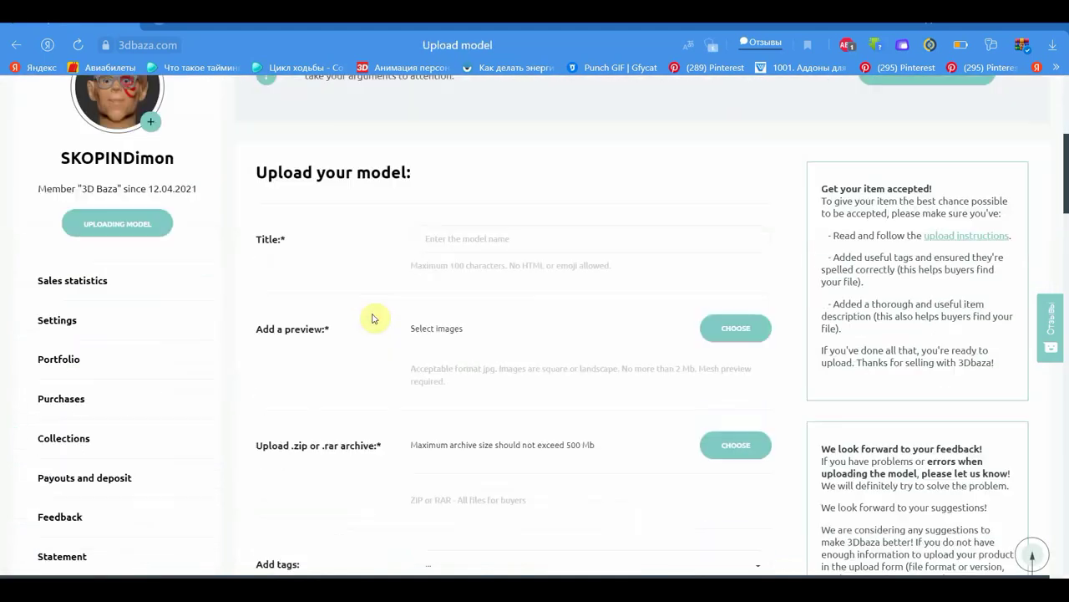
click(455, 191)
click(485, 192)
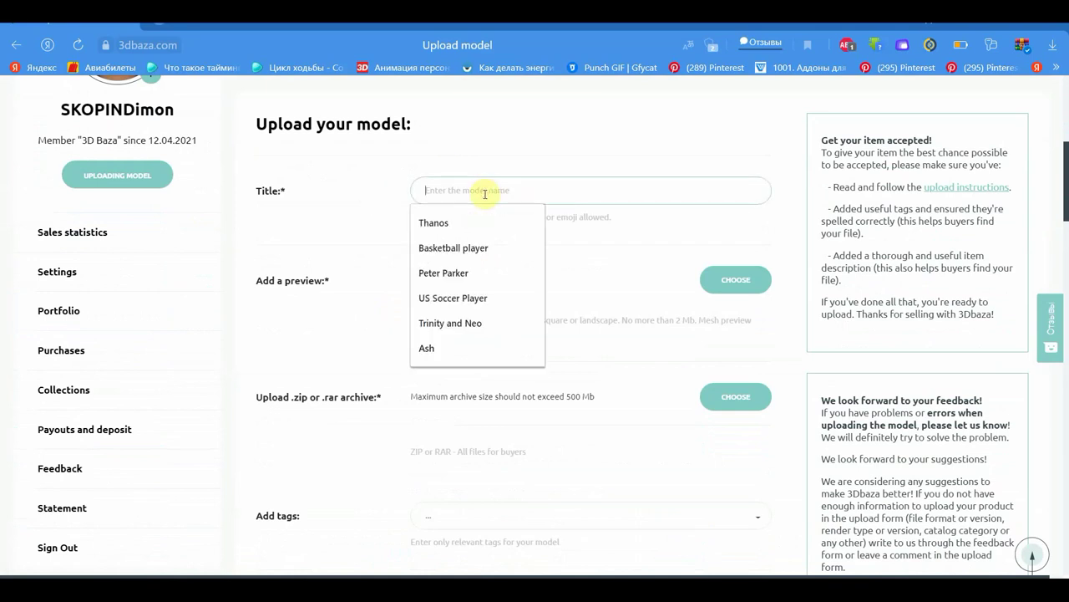
click(740, 238)
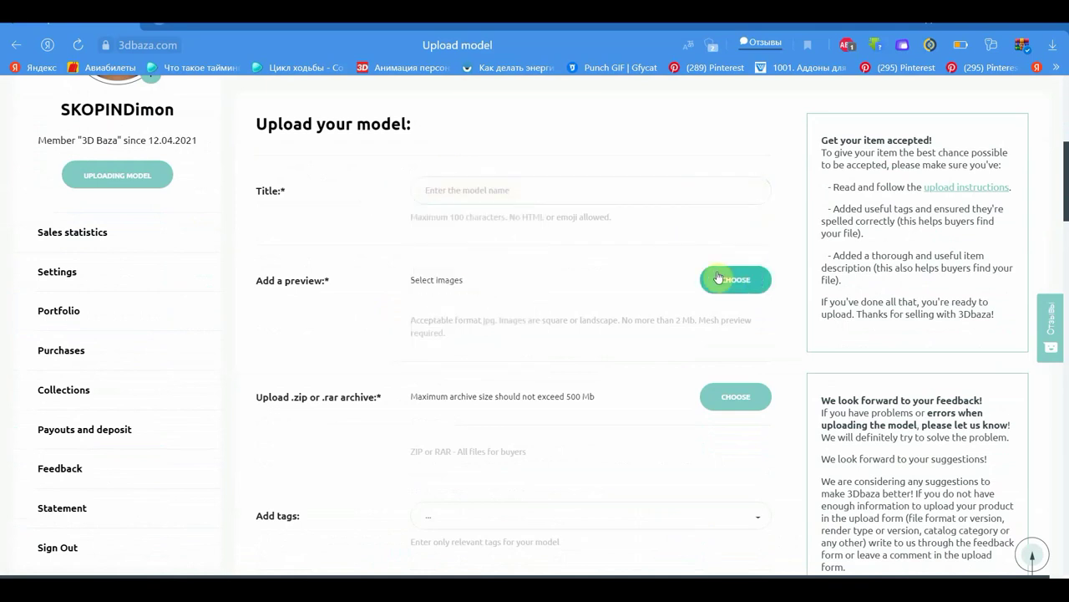
Scroll down the Upload model form to the Add tags field and click into it
scroll(602, 377, down, 2)
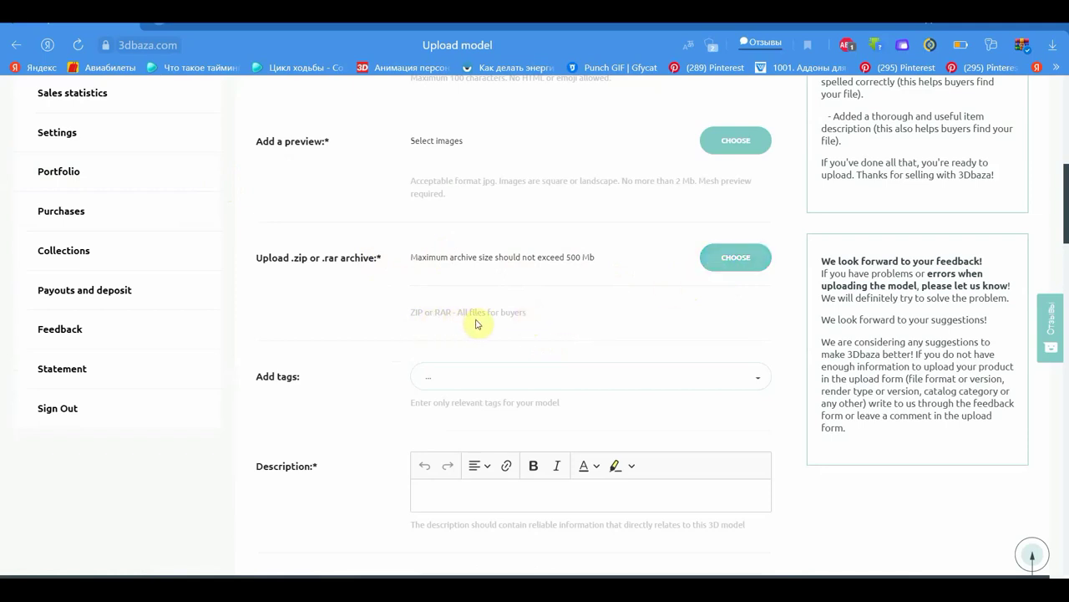
scroll(534, 351, down, 2)
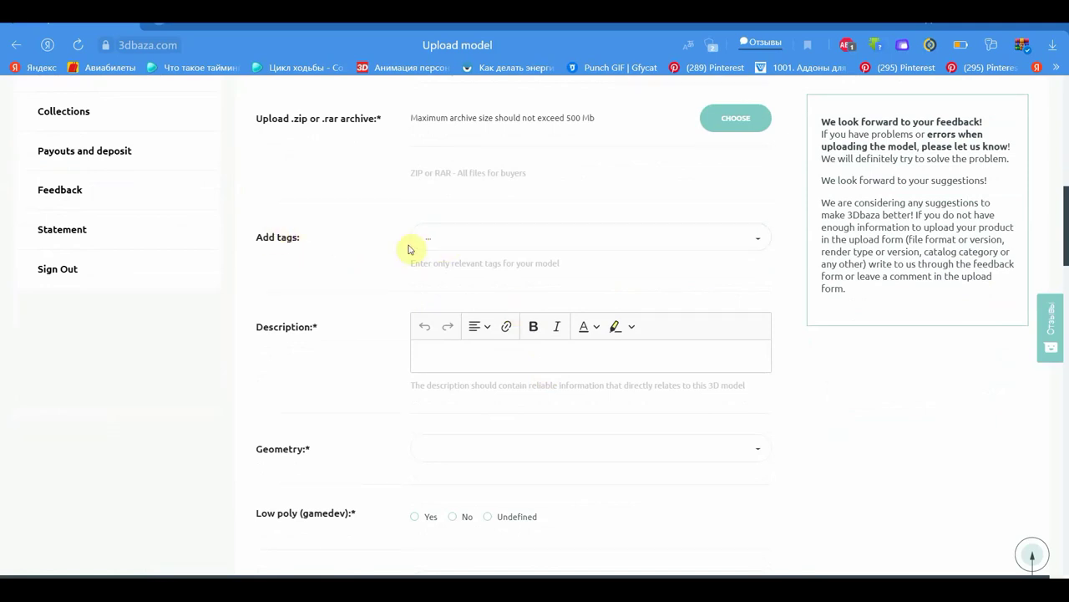
click(460, 239)
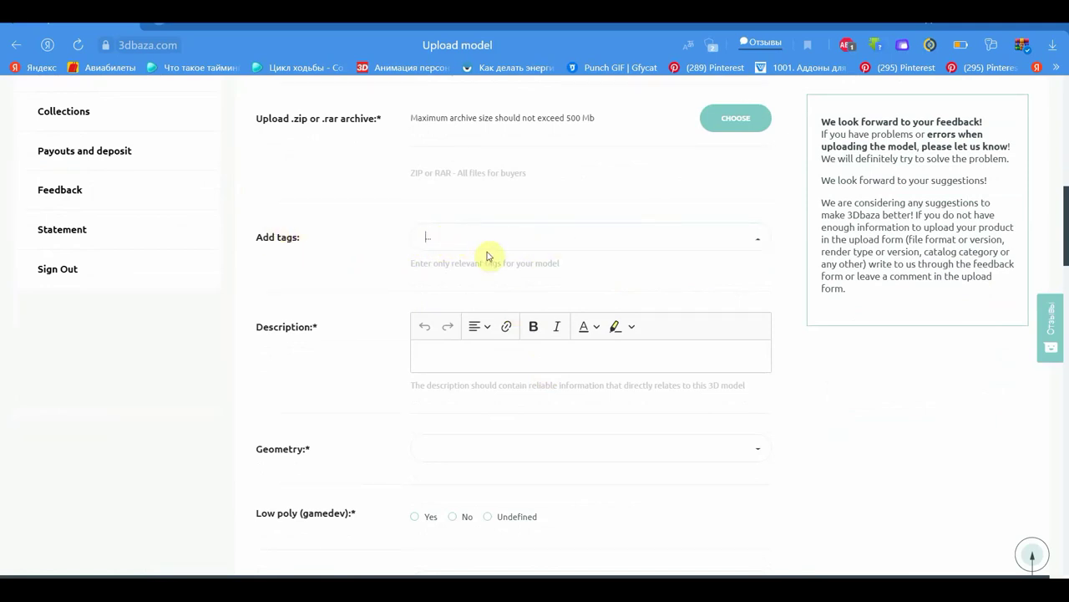
scroll(471, 334, down, 1)
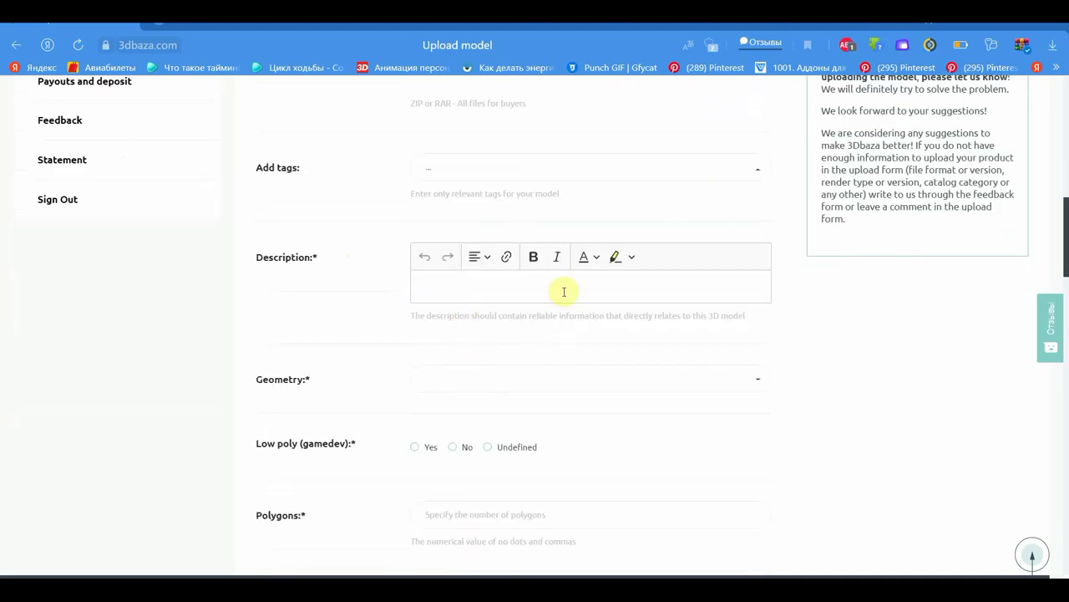
Open and close the Geometry dropdown without choosing, then click the Polygons and Vertices fields
scroll(462, 332, down, 3)
click(446, 168)
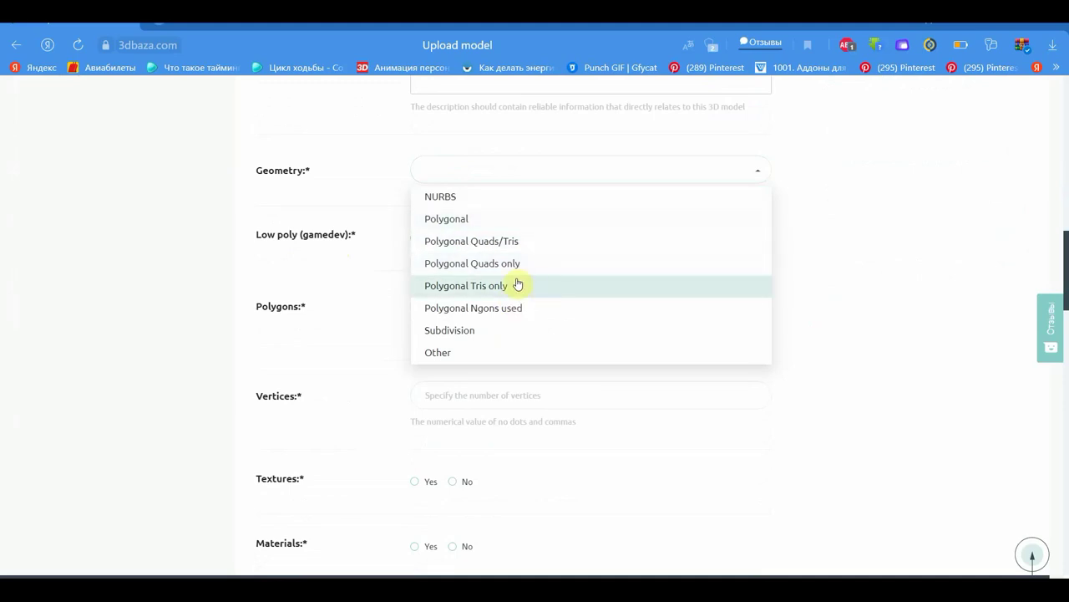
click(876, 336)
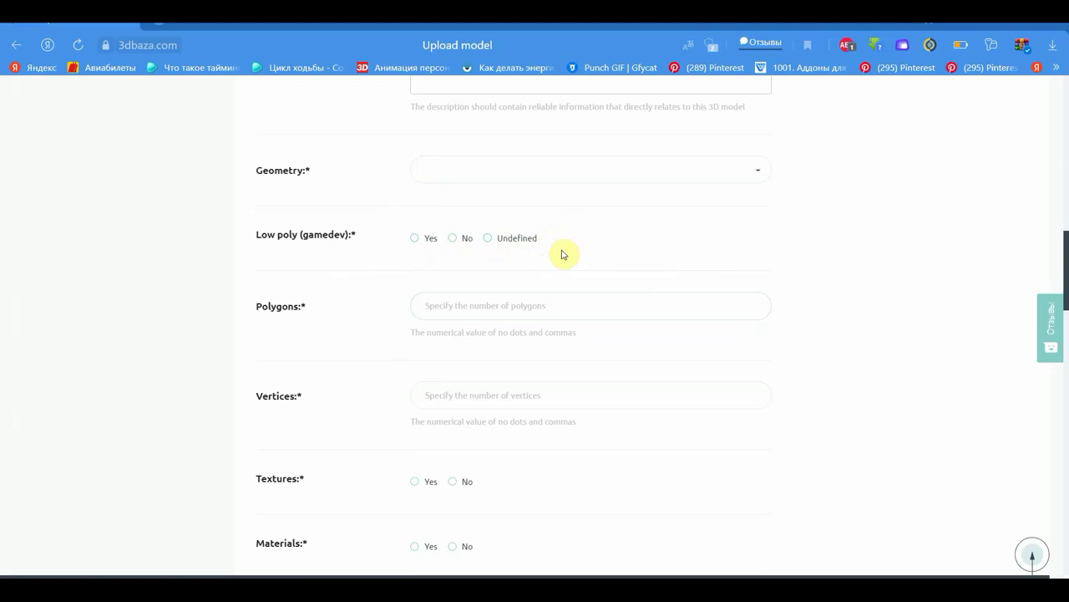
scroll(555, 289, down, 1)
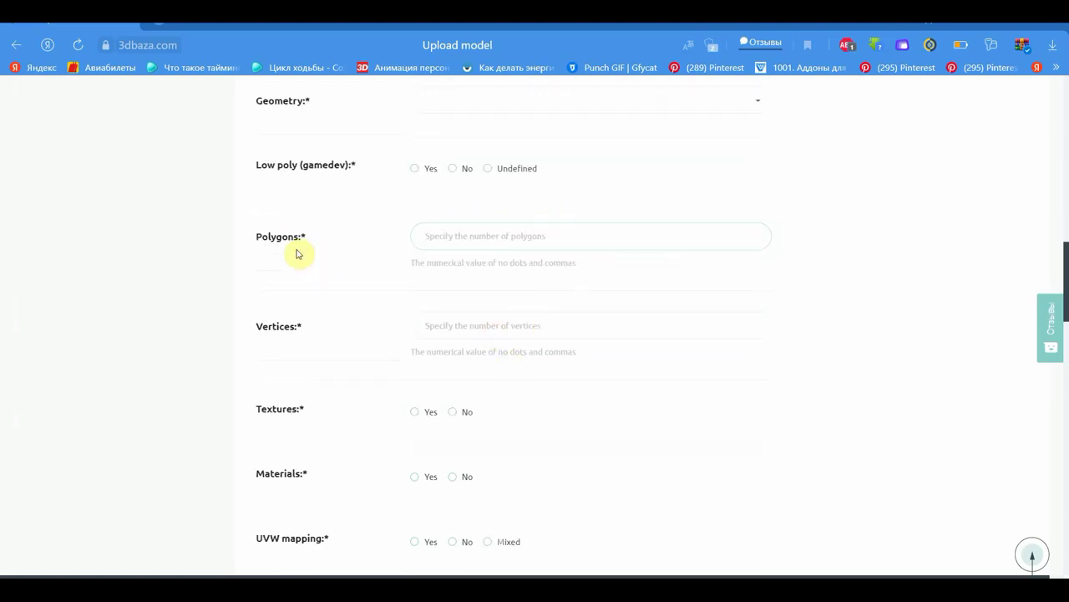
click(548, 240)
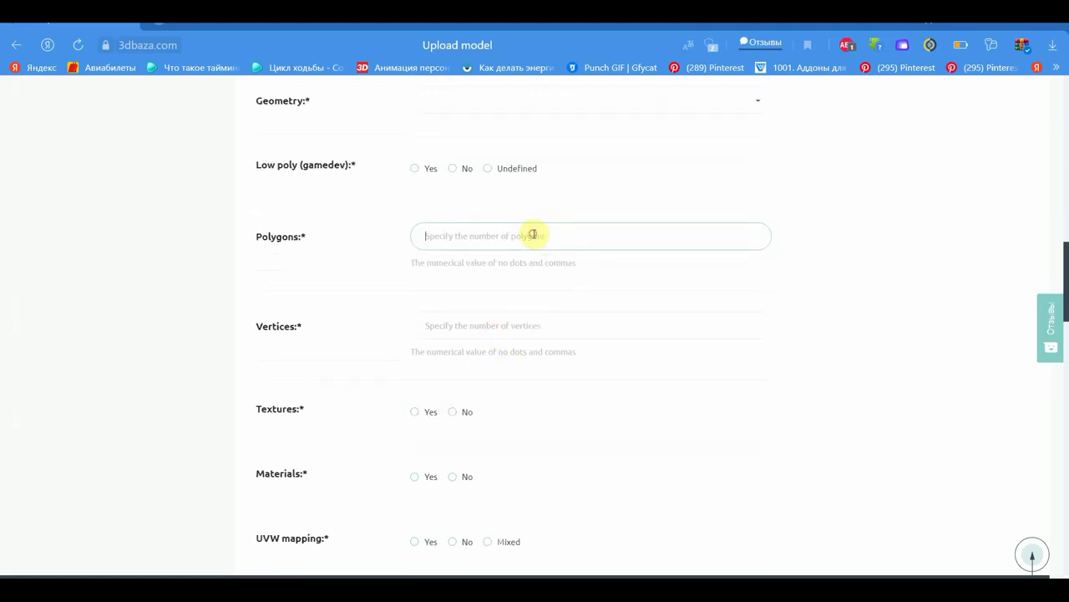
scroll(418, 330, down, 2)
scroll(447, 302, up, 1)
click(452, 255)
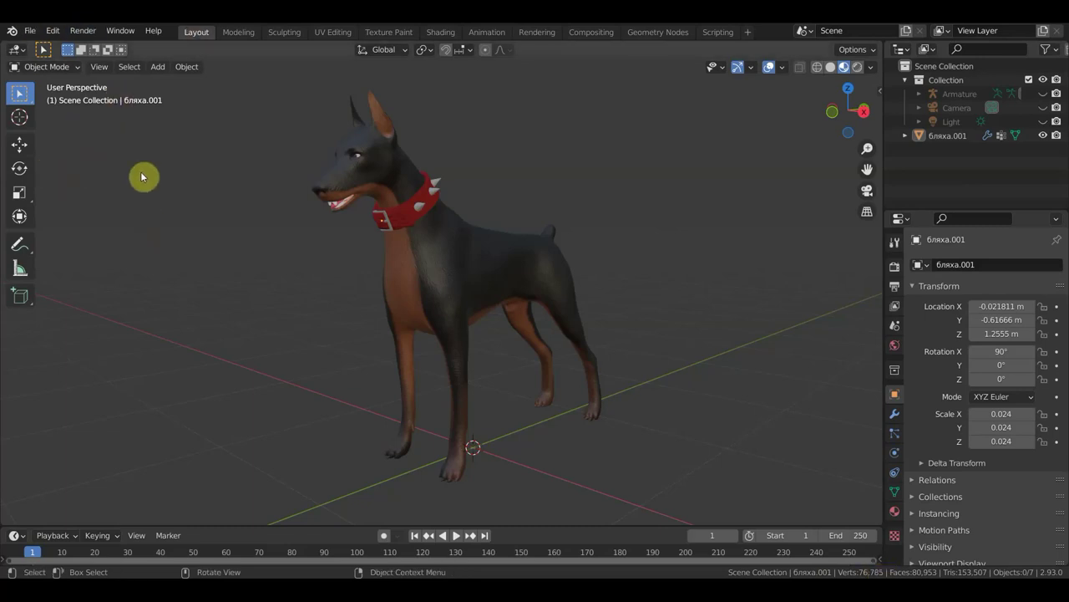
Turn on Statistics in Viewport Overlays to read 76,785 vertices, then turn it off
right_click(871, 576)
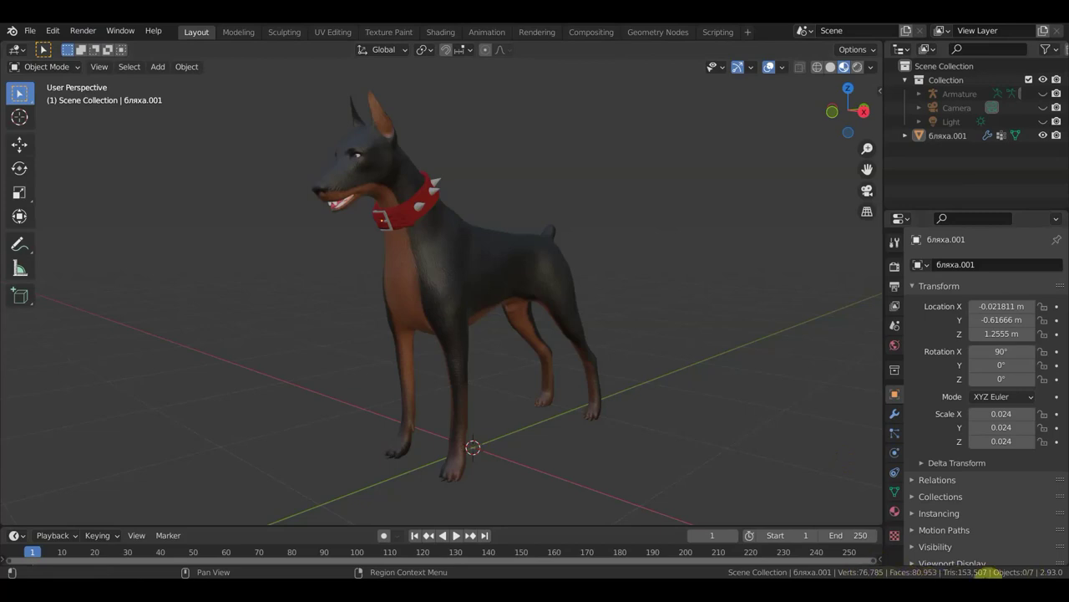
click(872, 68)
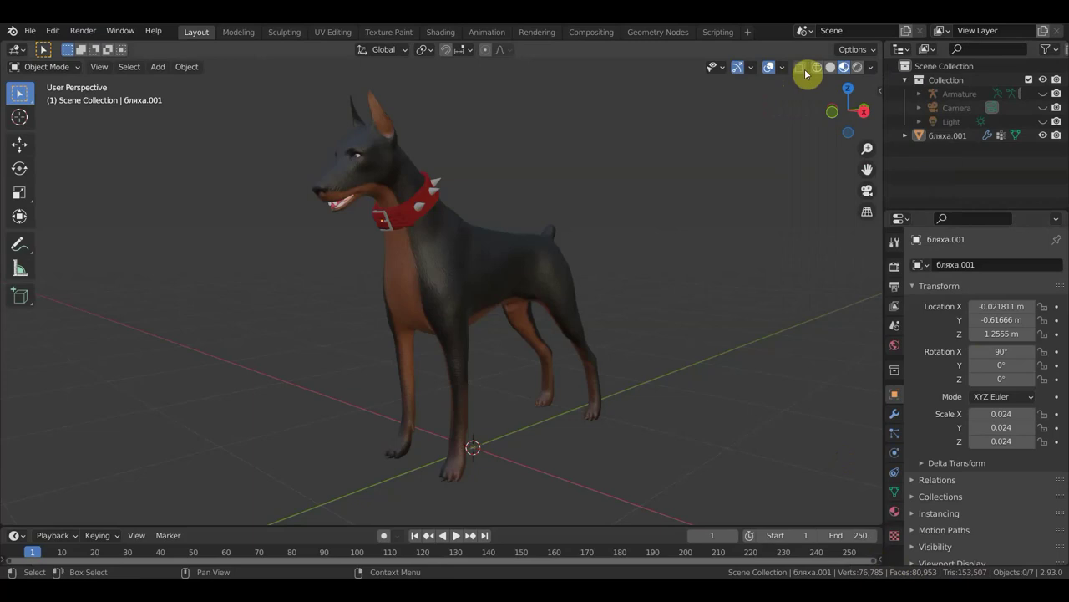
click(781, 67)
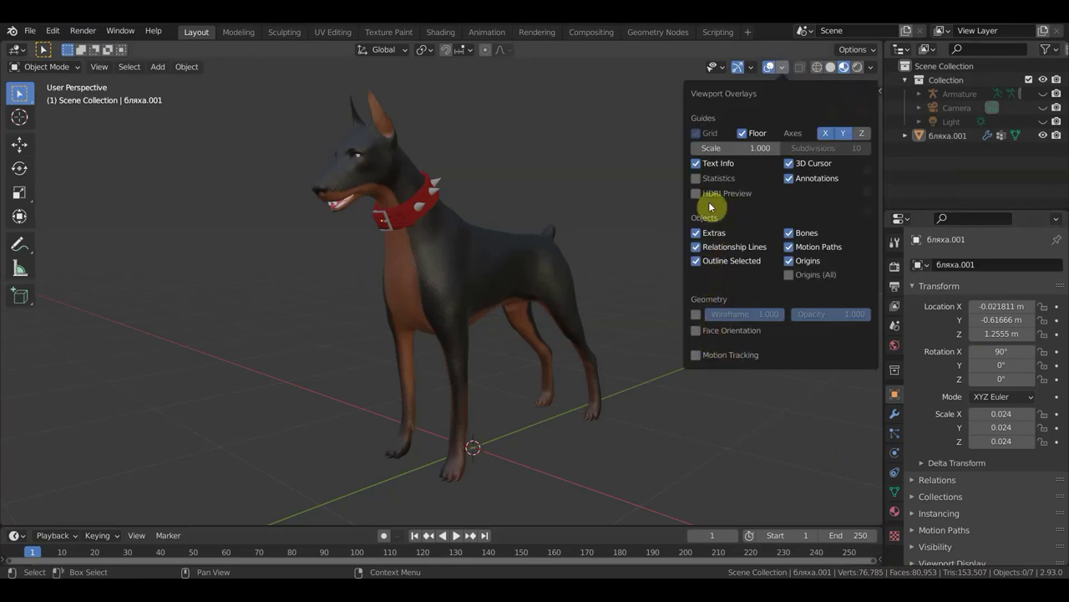
click(695, 178)
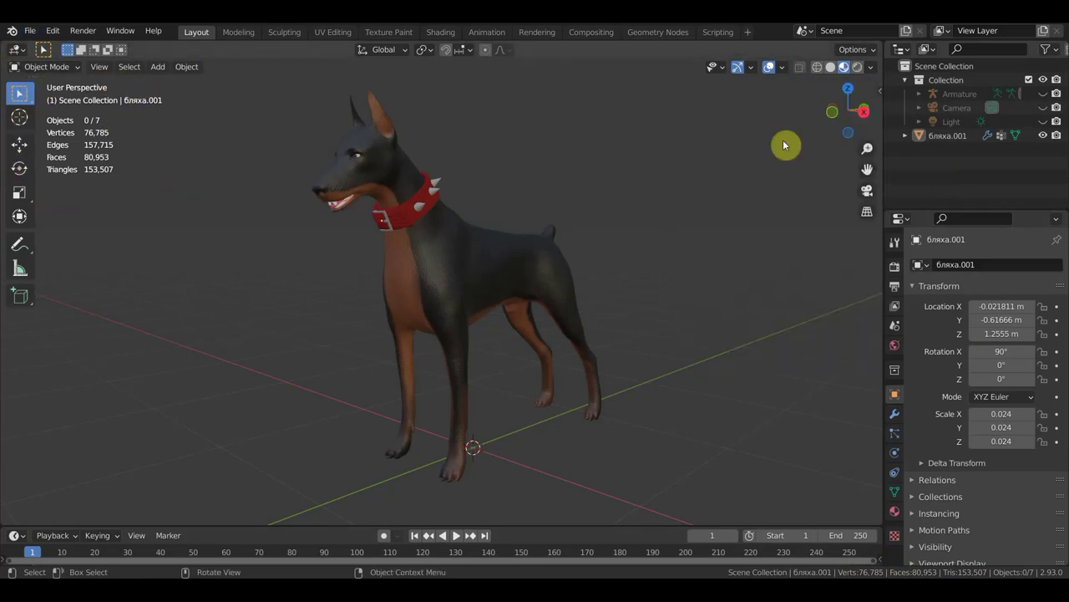
click(782, 67)
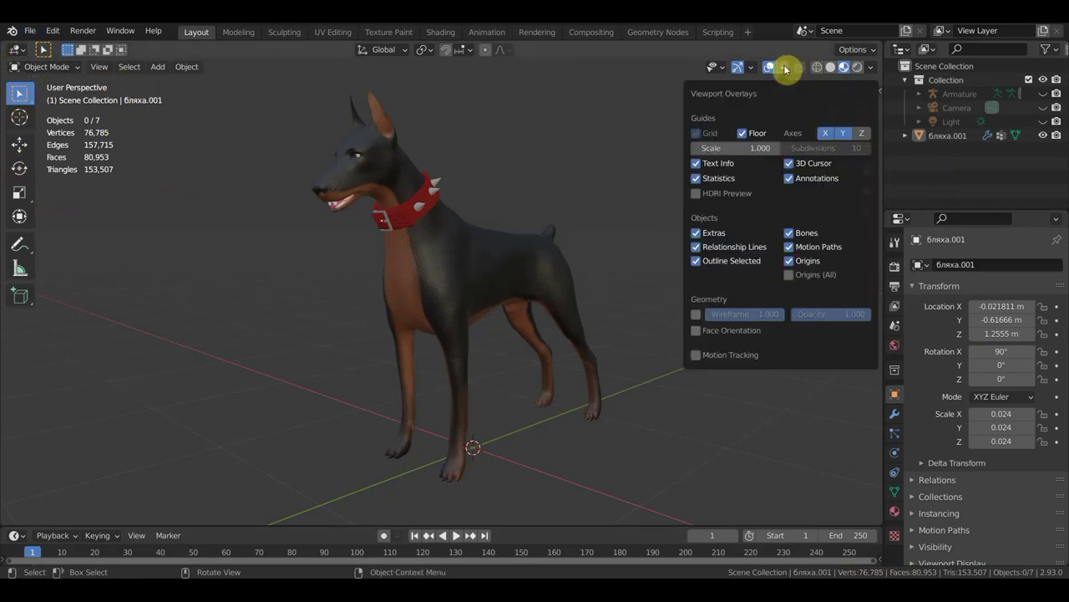
click(697, 179)
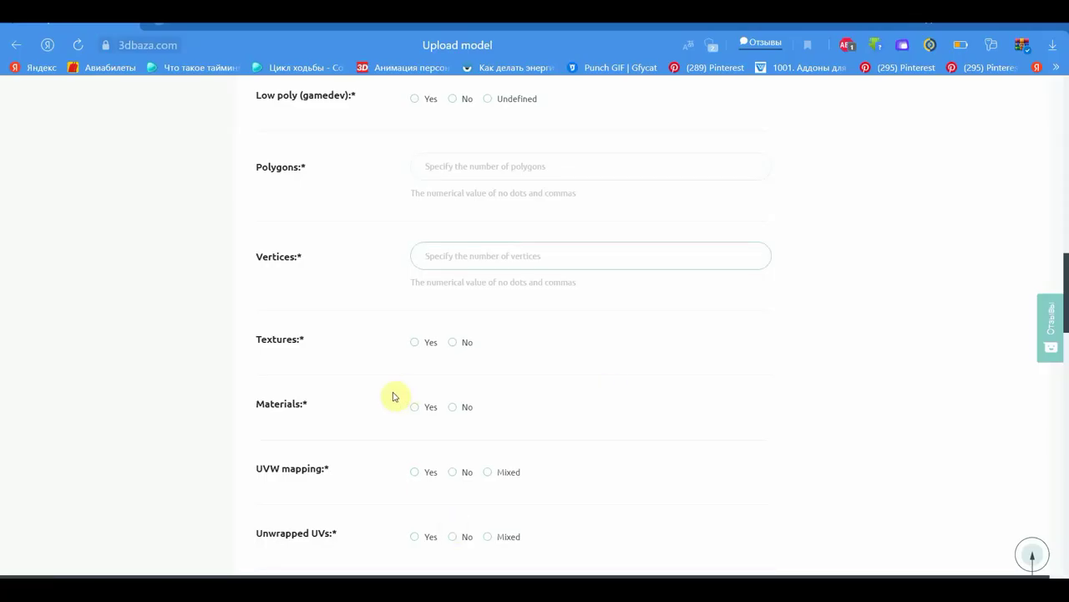
scroll(414, 397, down, 2)
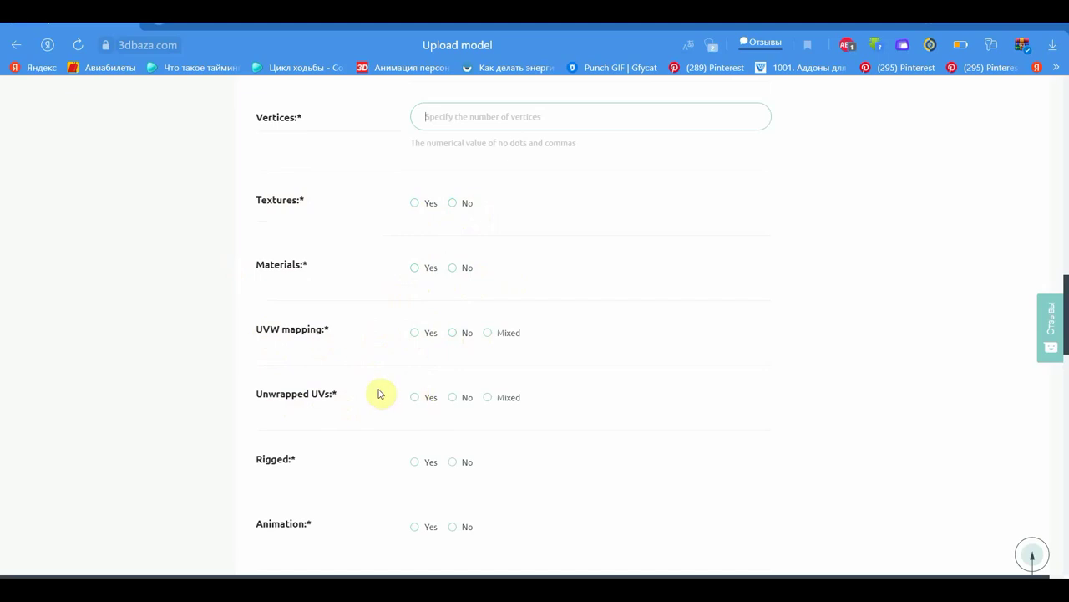
scroll(406, 368, down, 1)
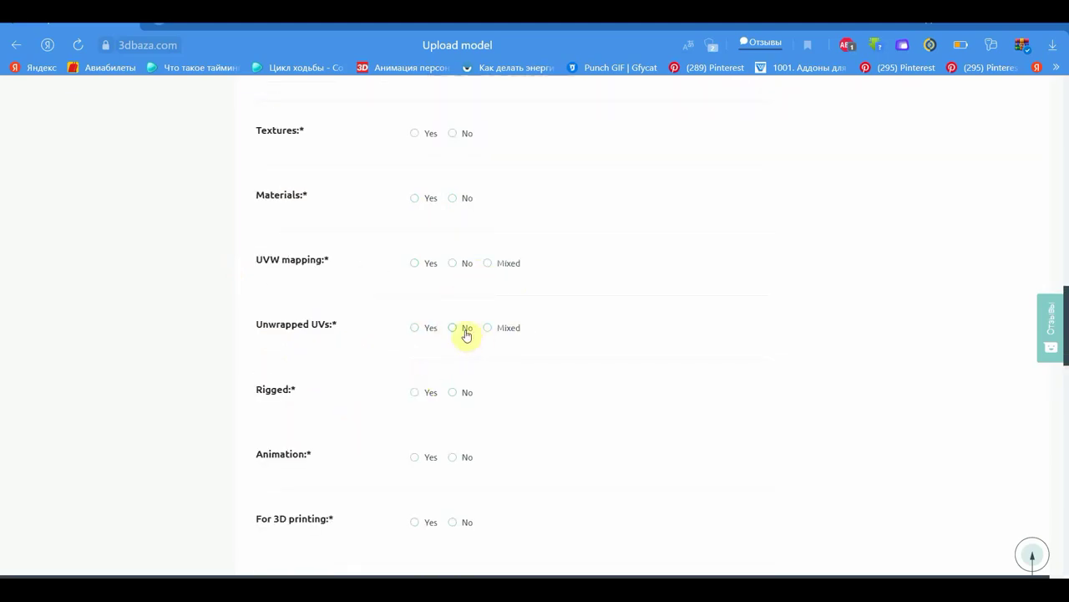
scroll(478, 336, down, 1)
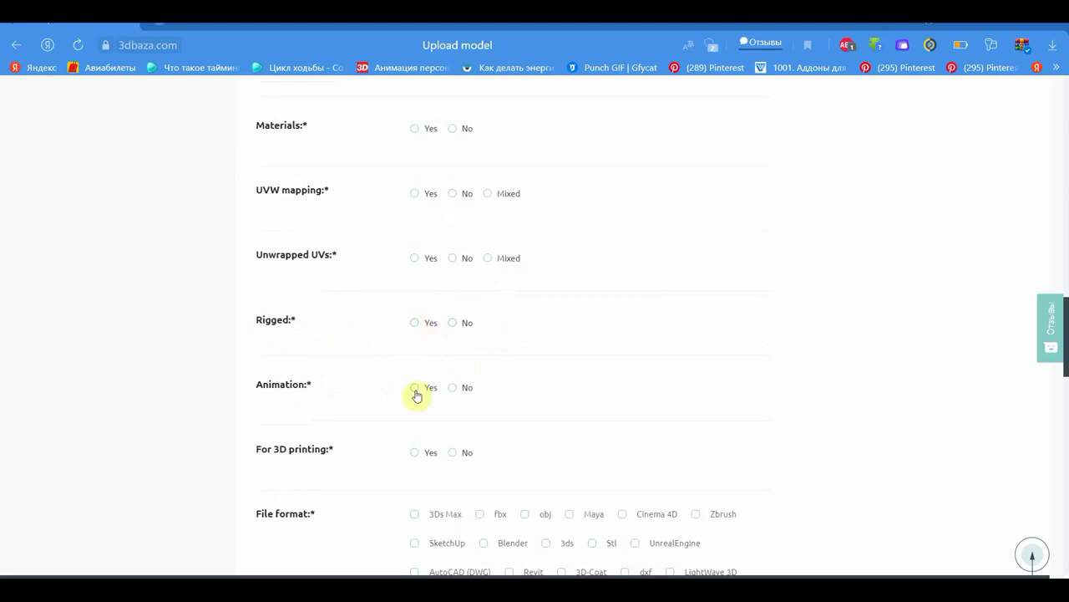
scroll(446, 351, down, 2)
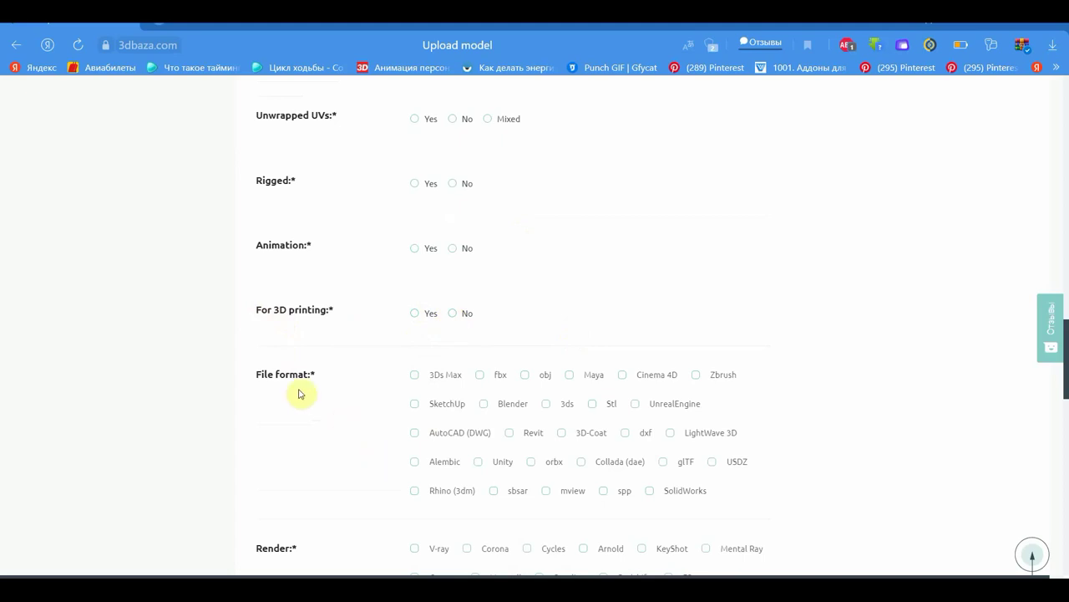
scroll(293, 389, down, 1)
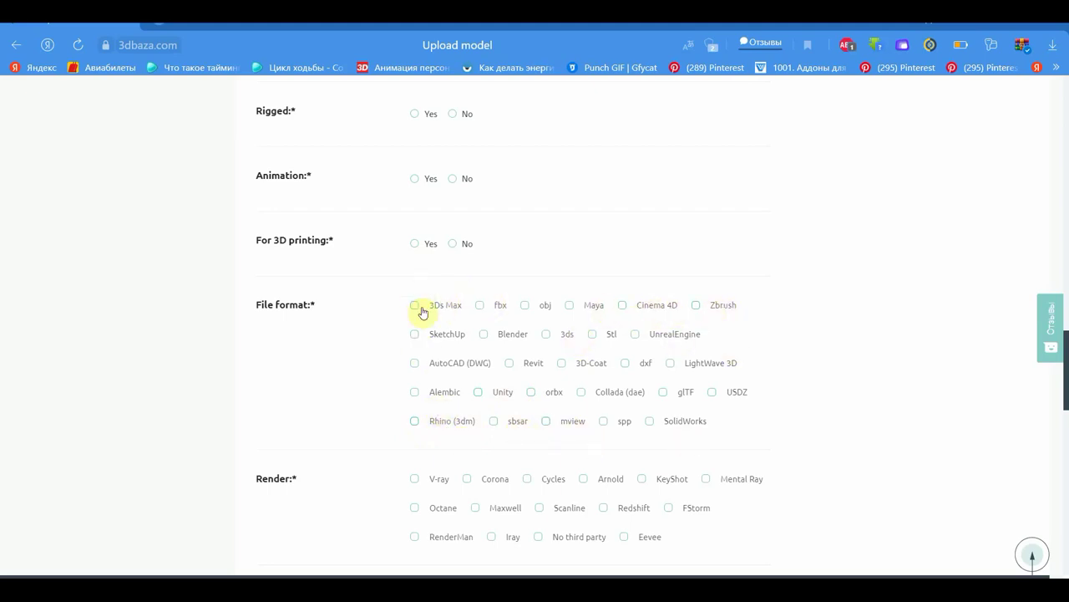
scroll(528, 345, down, 2)
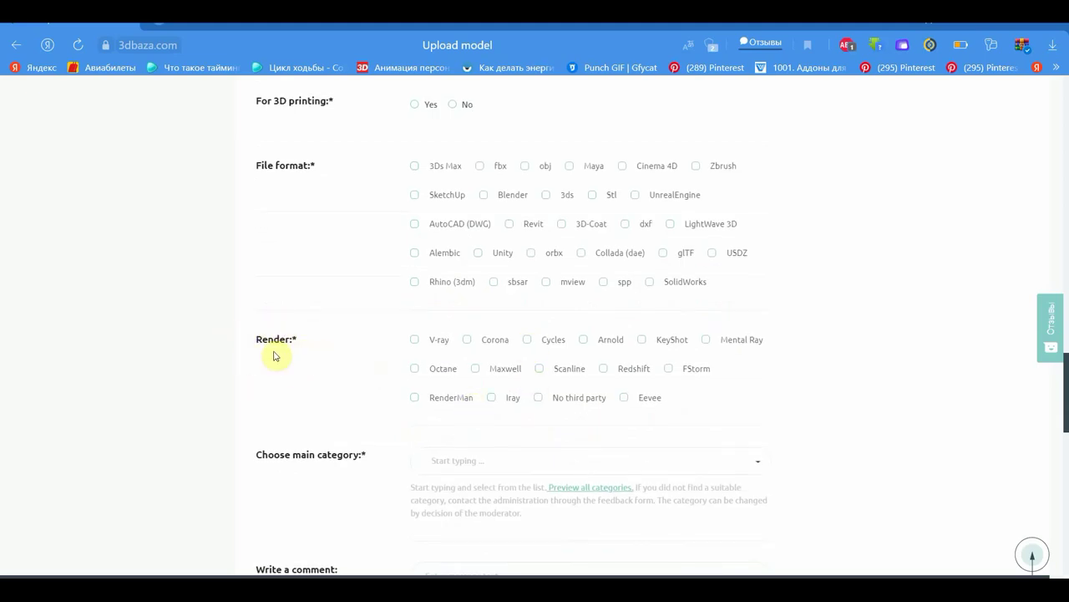
scroll(282, 356, up, 2)
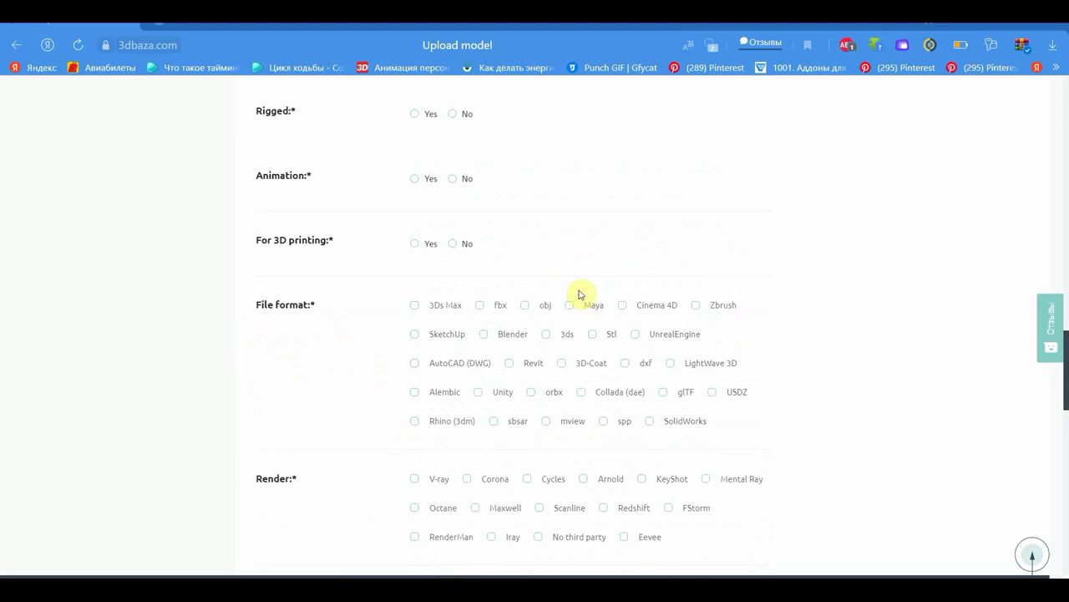
Tick obj, Zbrush and Blender as the provided file formats
click(525, 307)
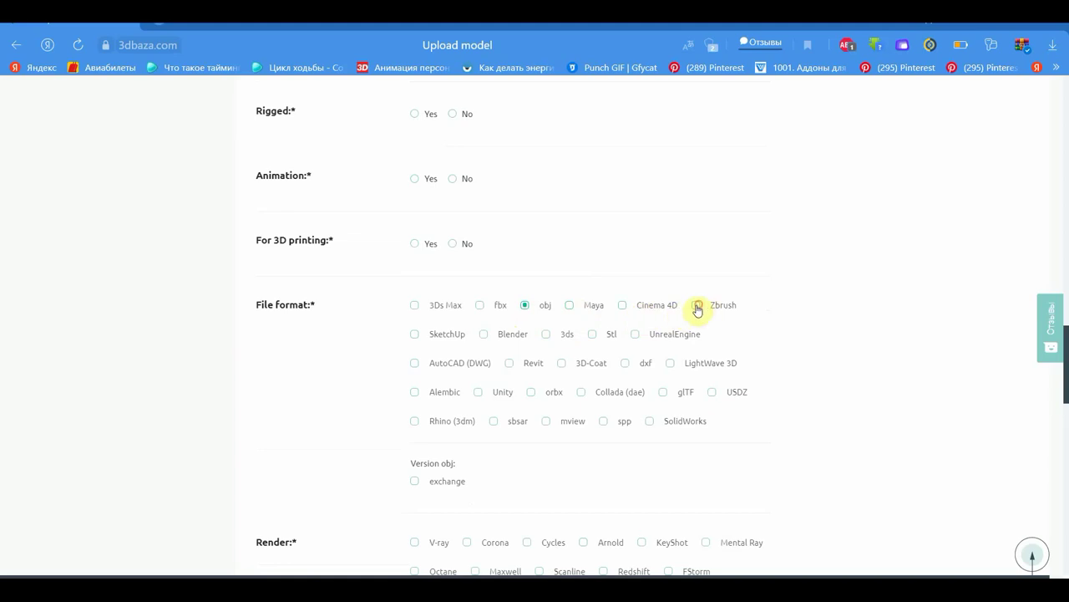
click(698, 306)
click(483, 336)
scroll(531, 355, down, 3)
scroll(530, 351, down, 2)
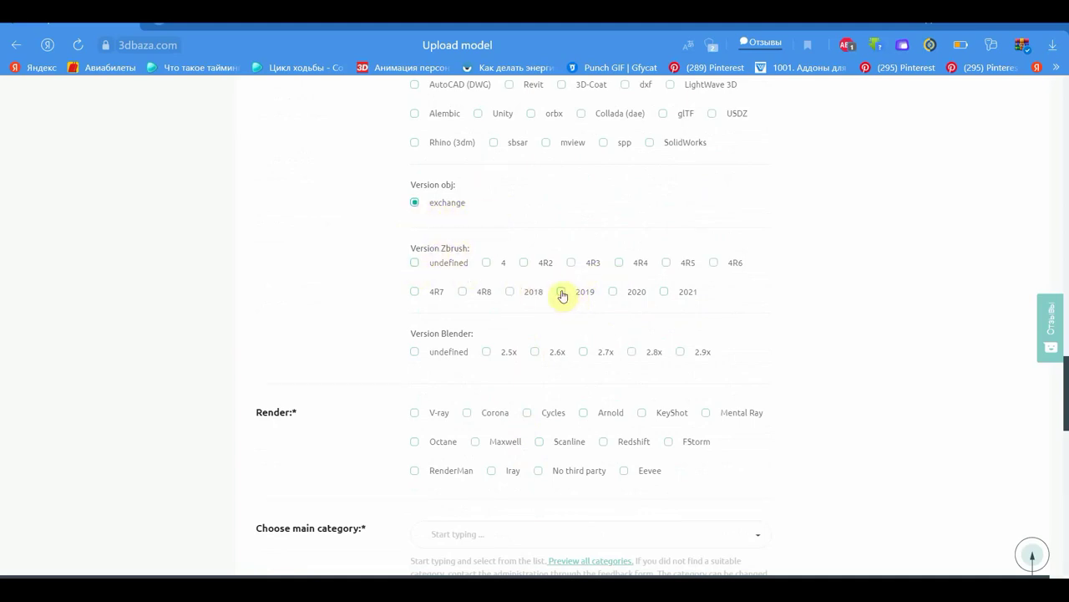
Set the Zbrush version to 2019 and the Blender version to 2.9x
click(561, 292)
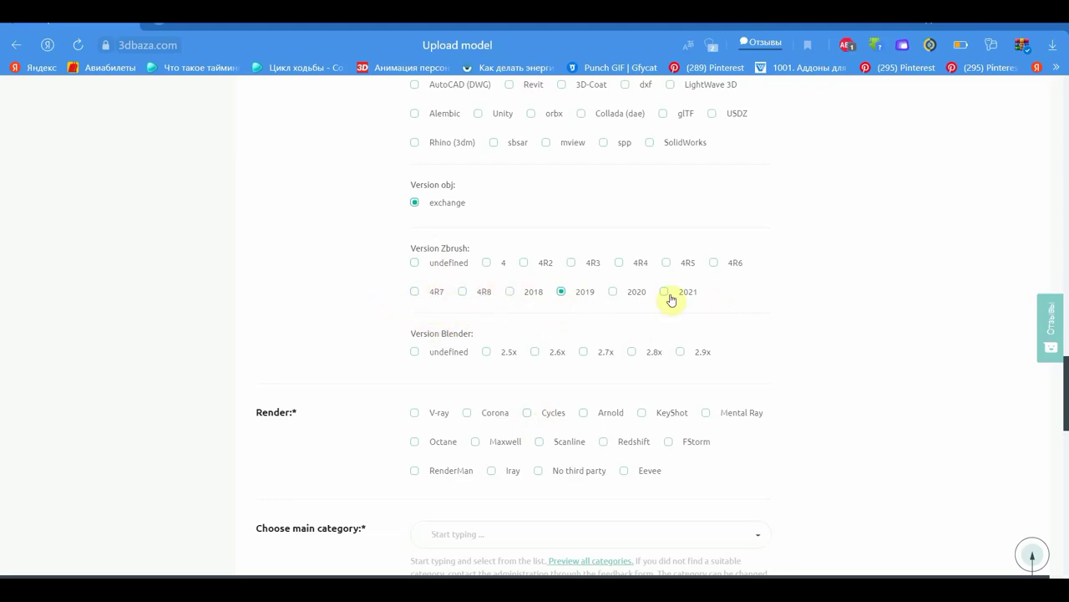
scroll(588, 312, down, 1)
scroll(593, 310, down, 1)
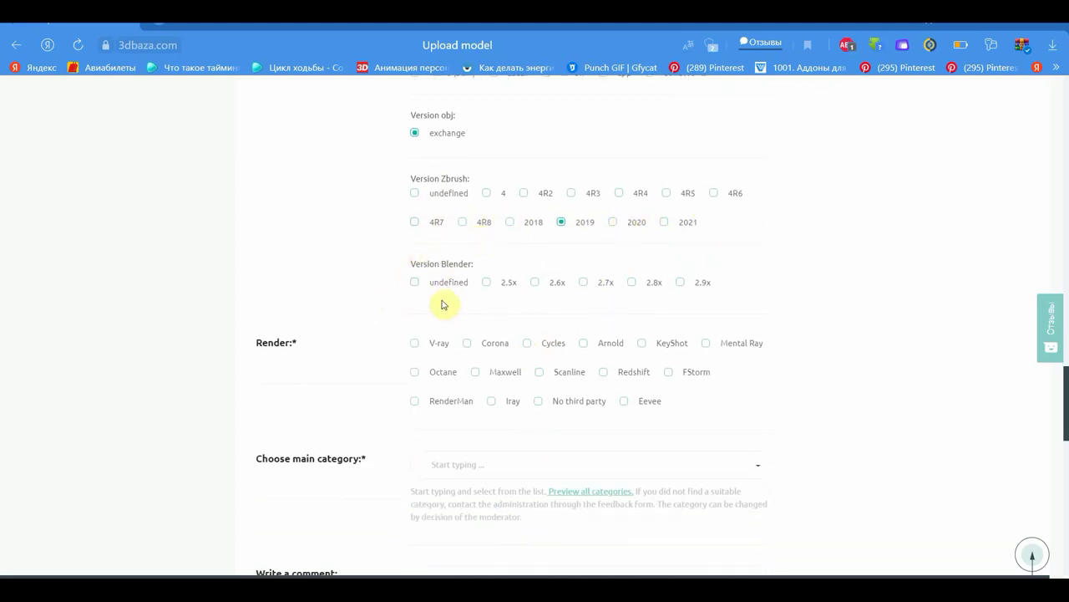
click(681, 283)
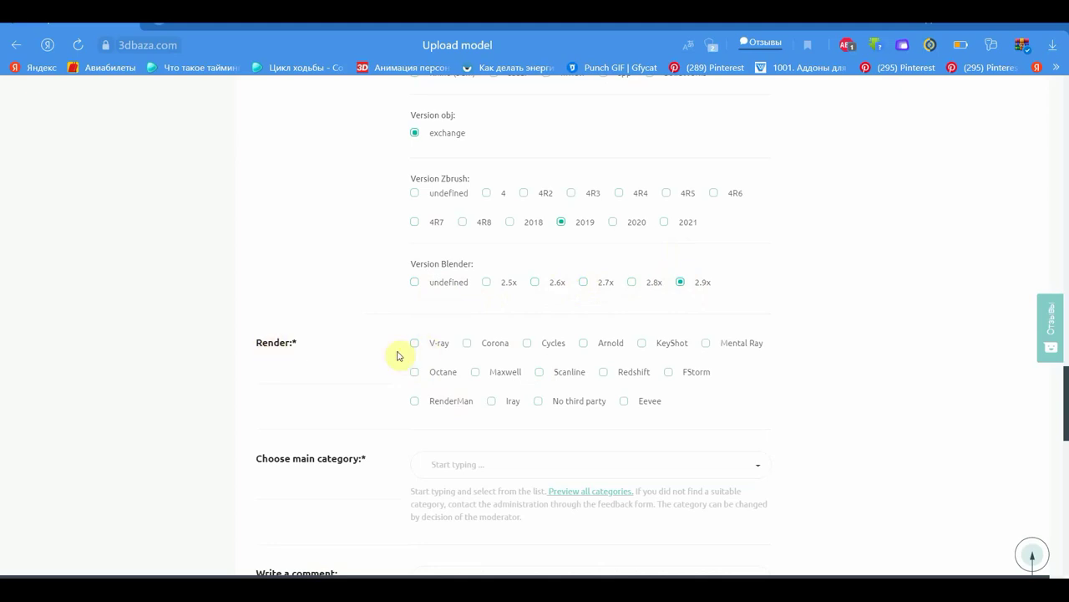
Tick Cycles as the renderer, then untick it to leave no renderer chosen
click(526, 344)
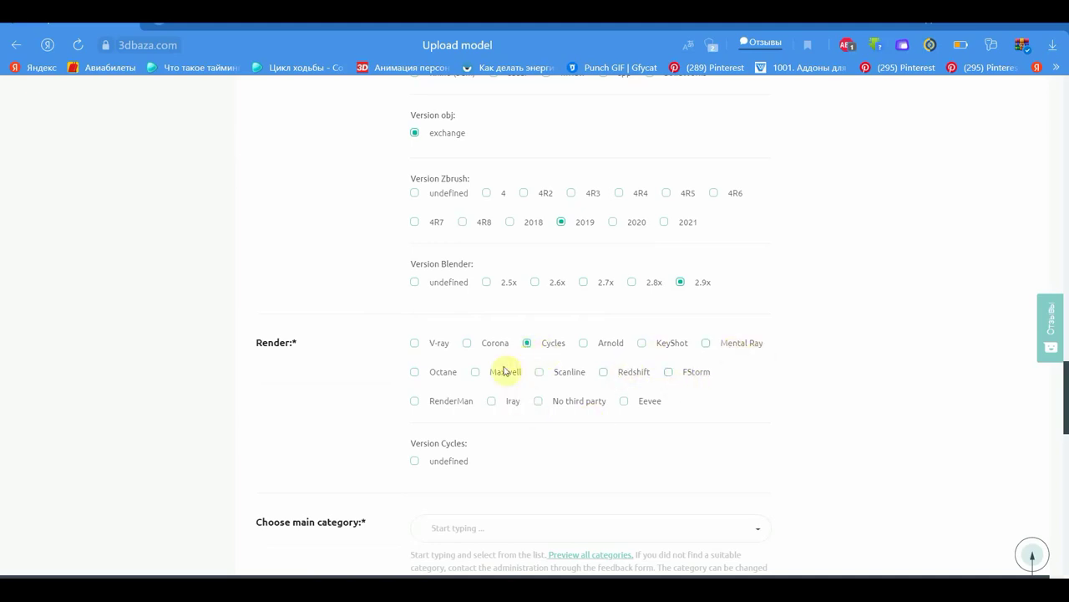
click(527, 344)
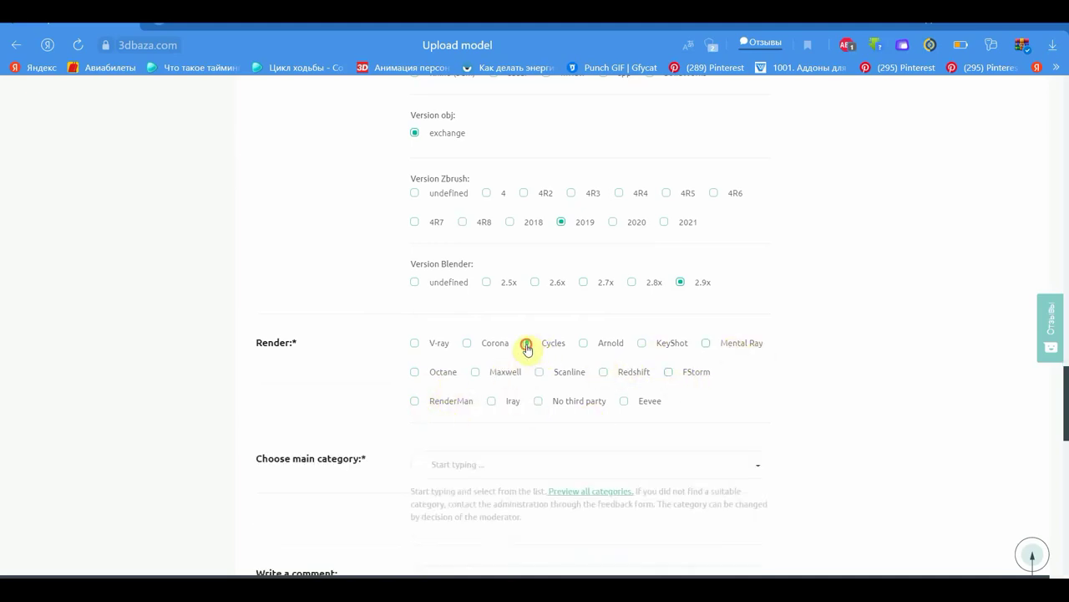
scroll(524, 376, down, 4)
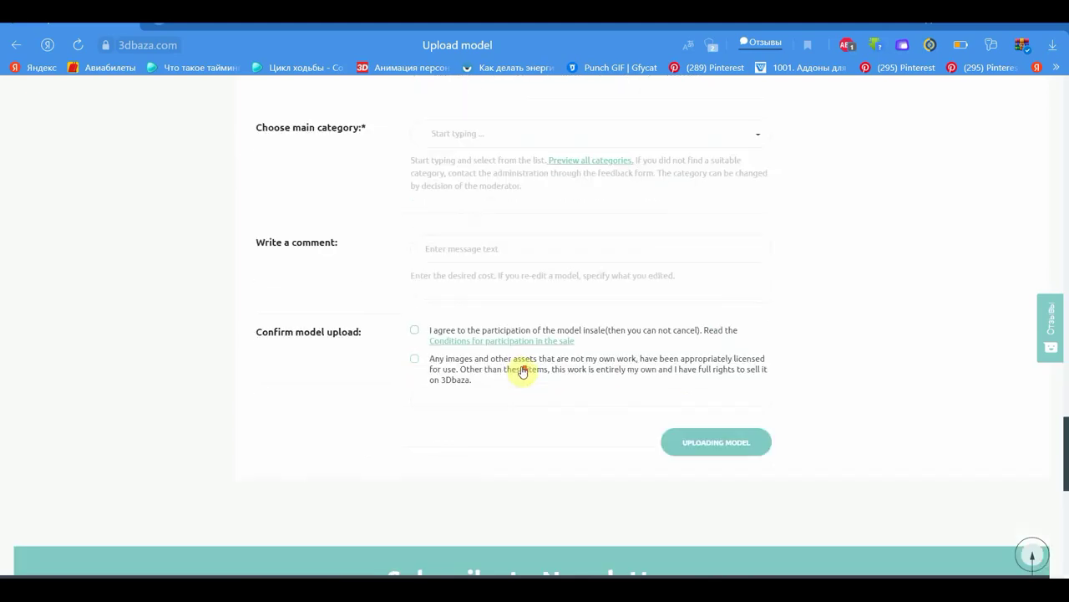
scroll(519, 371, up, 1)
click(445, 316)
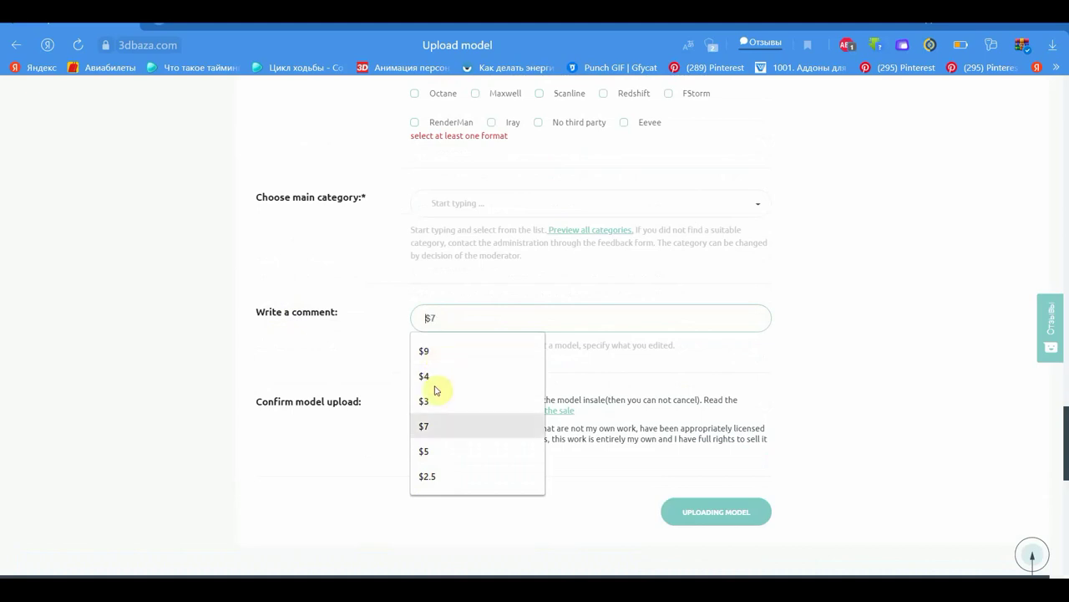
click(788, 387)
scroll(549, 394, down, 1)
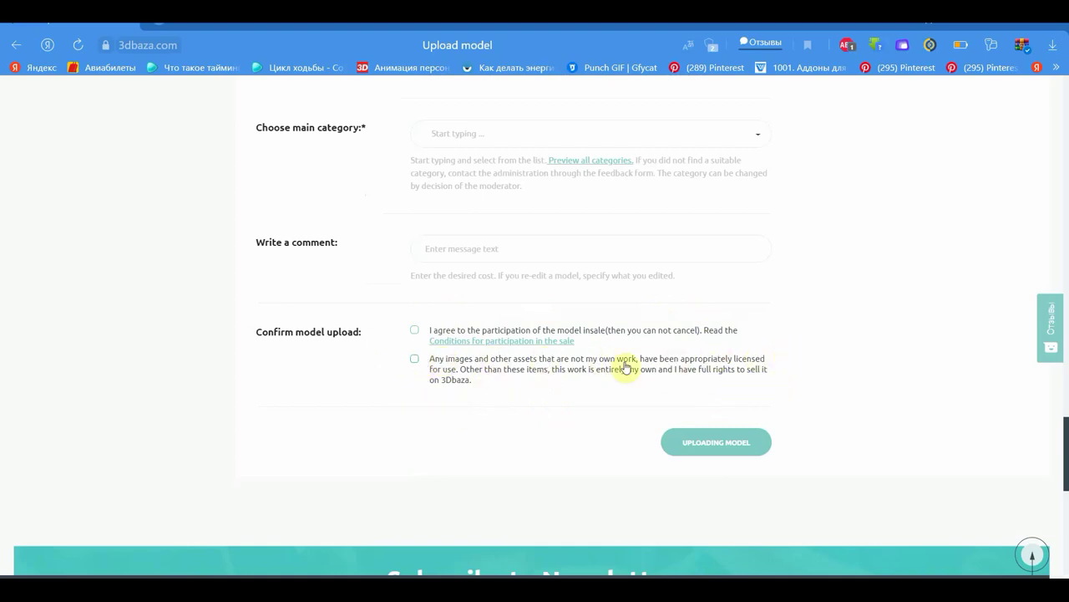
scroll(786, 226, up, 3)
click(688, 45)
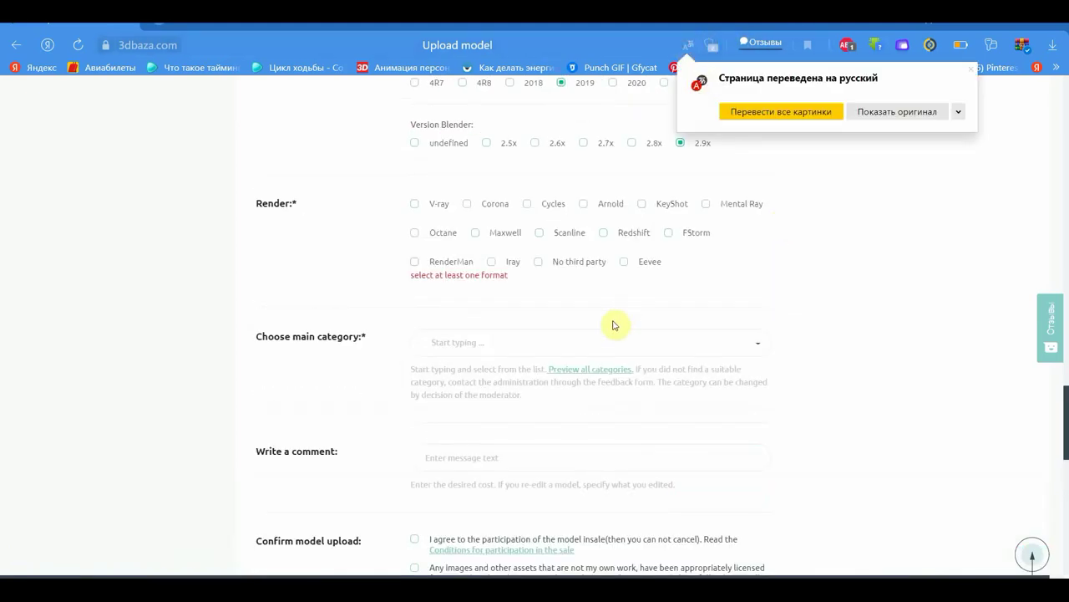
click(796, 120)
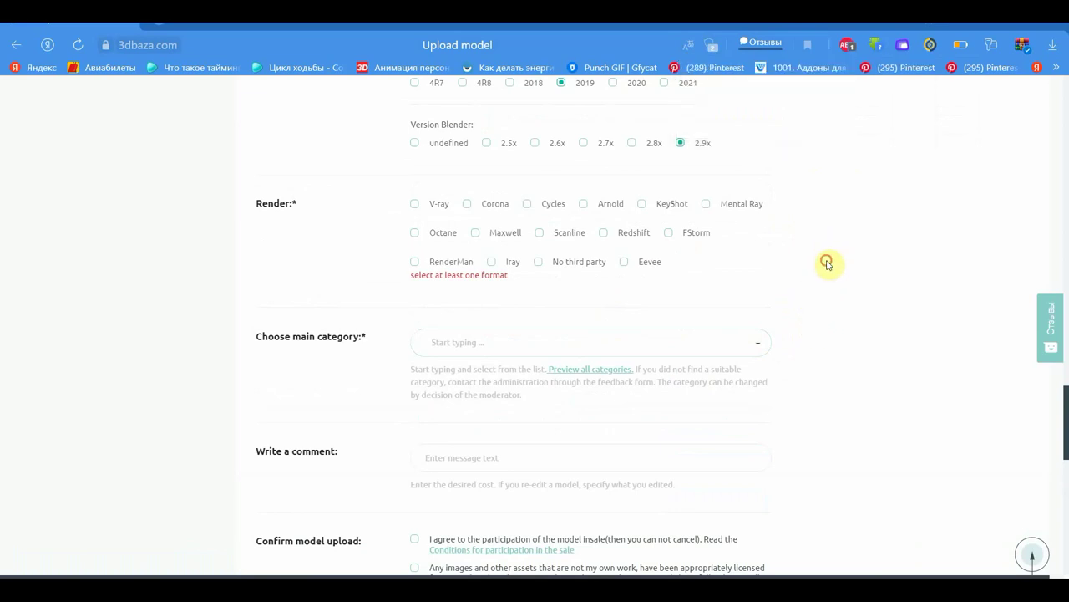
scroll(833, 324, down, 3)
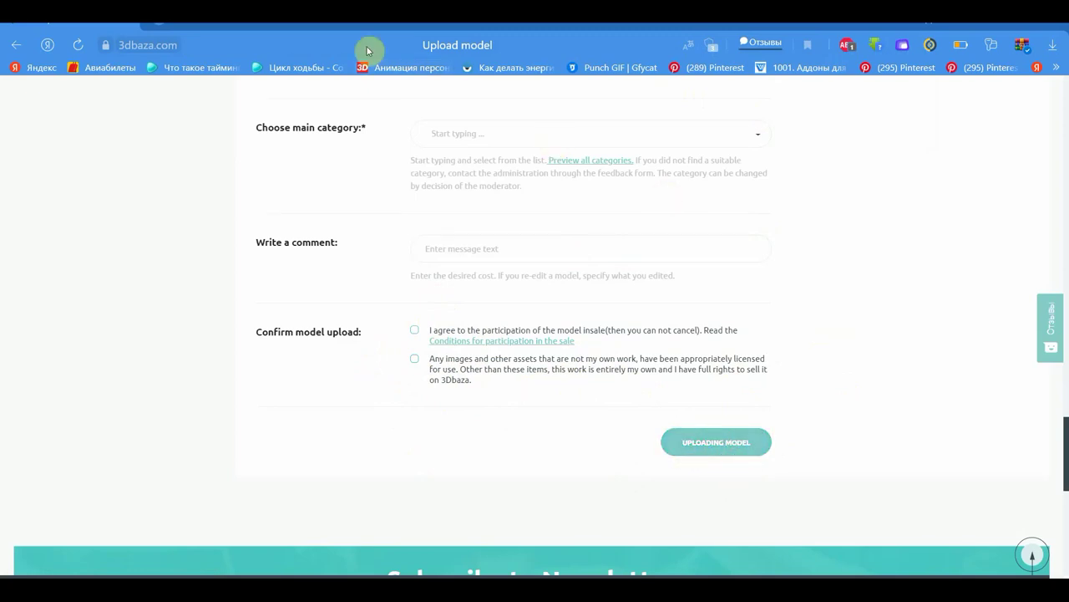
scroll(475, 243, up, 4)
scroll(432, 246, up, 3)
scroll(418, 256, up, 5)
scroll(412, 257, up, 5)
scroll(413, 253, up, 5)
scroll(413, 253, up, 1)
scroll(413, 253, down, 2)
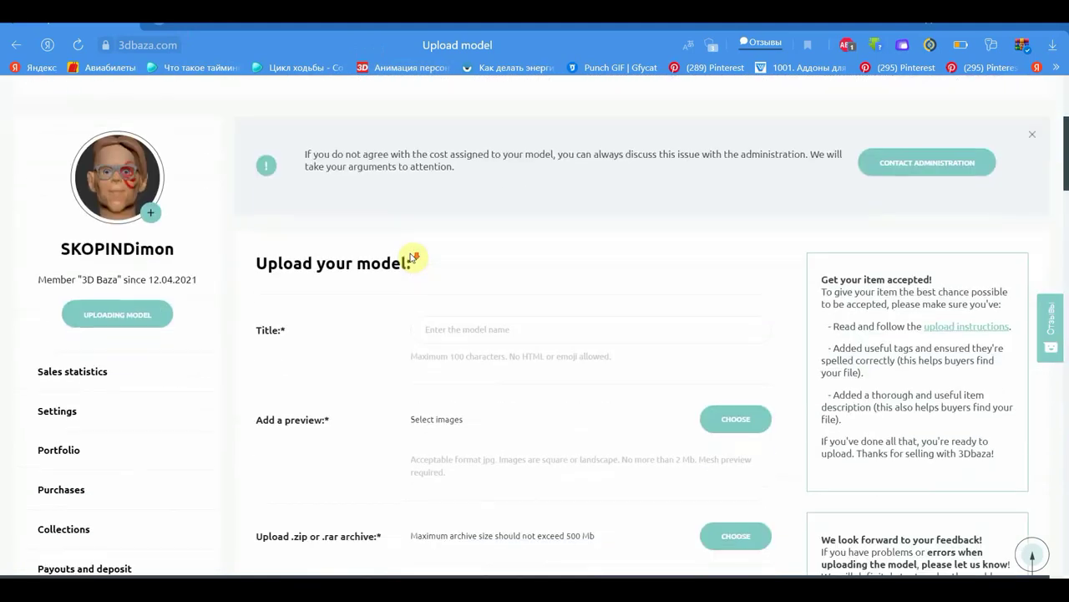
scroll(414, 253, up, 1)
scroll(76, 485, down, 1)
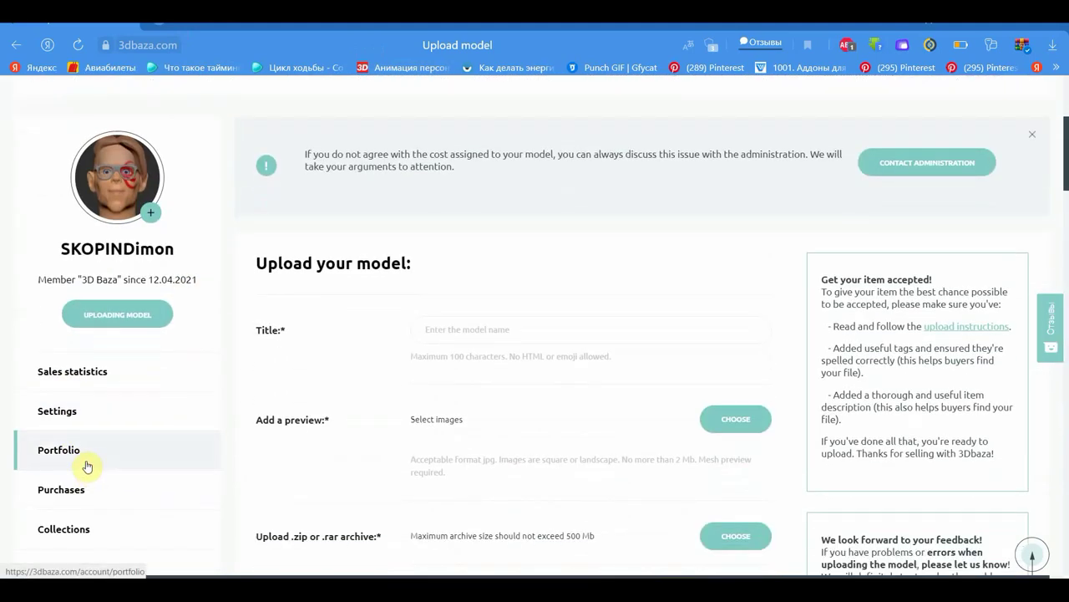
click(61, 455)
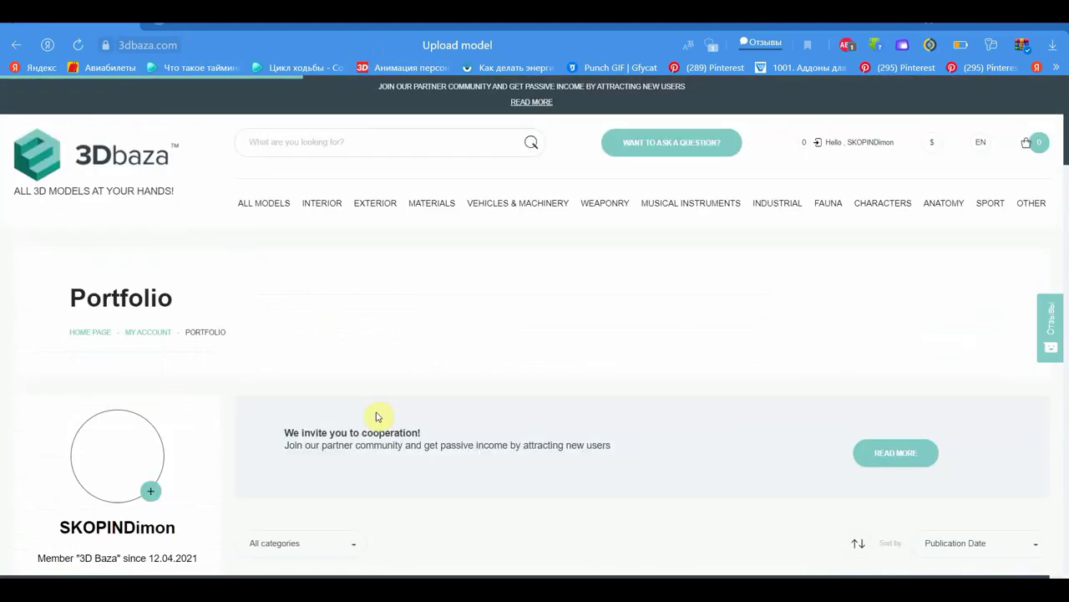
scroll(442, 401, down, 3)
scroll(442, 401, down, 2)
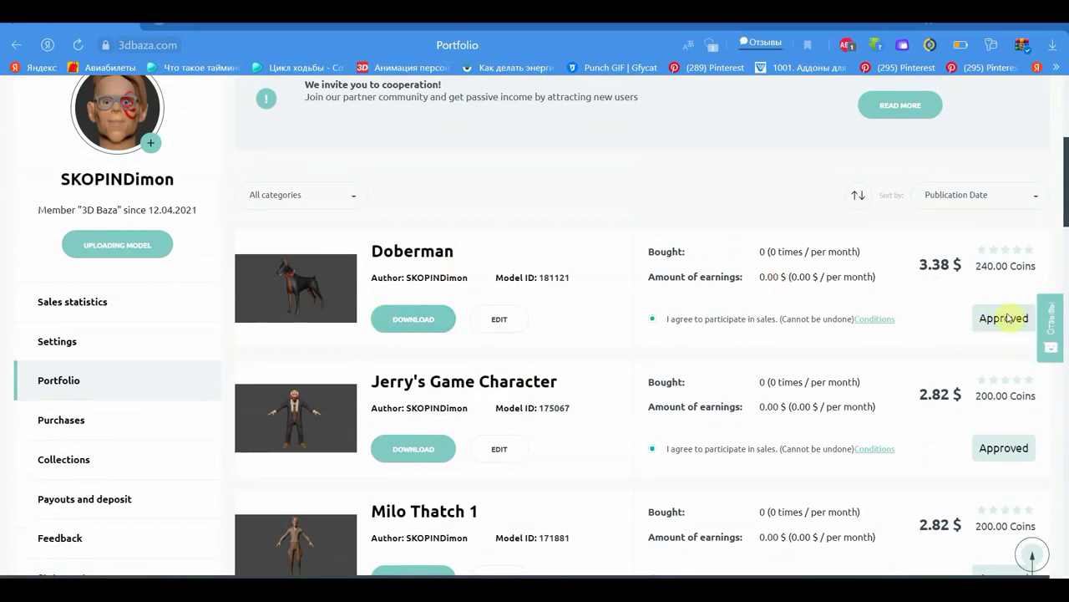
scroll(832, 345, down, 1)
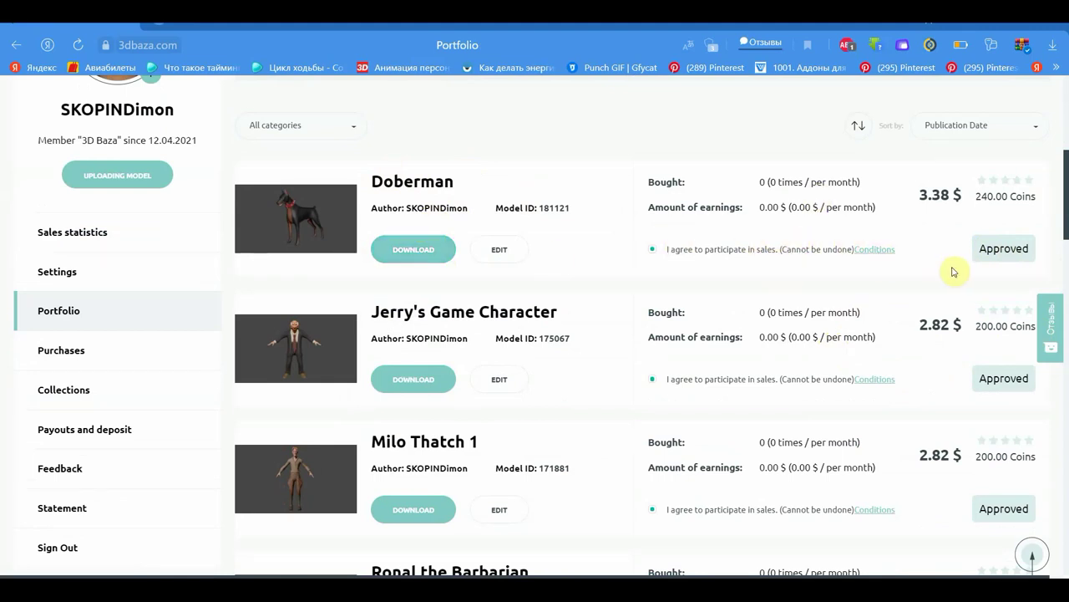
scroll(634, 242, up, 2)
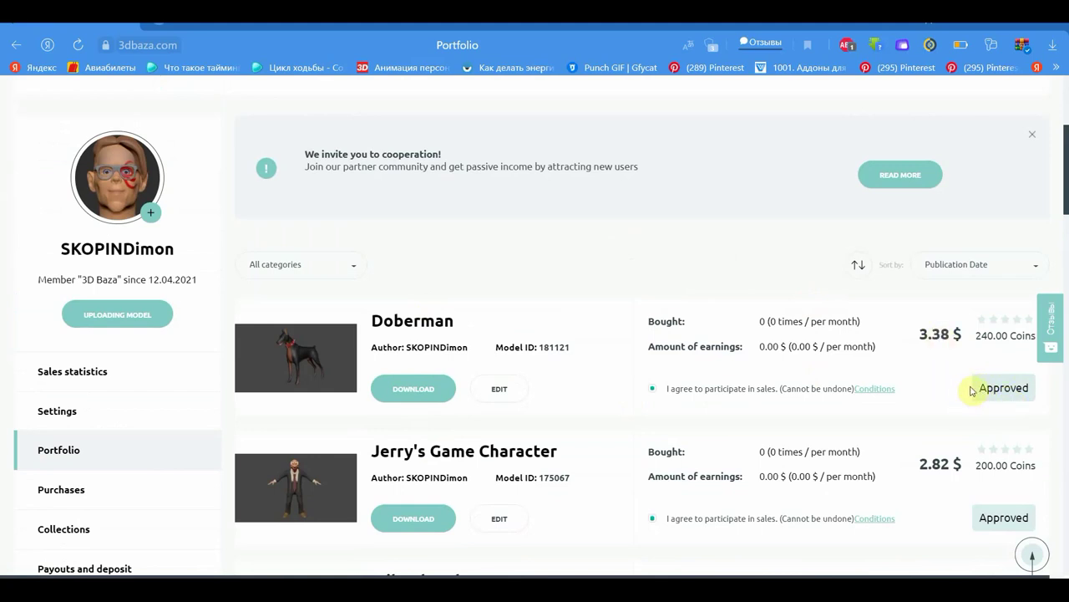
scroll(876, 379, up, 4)
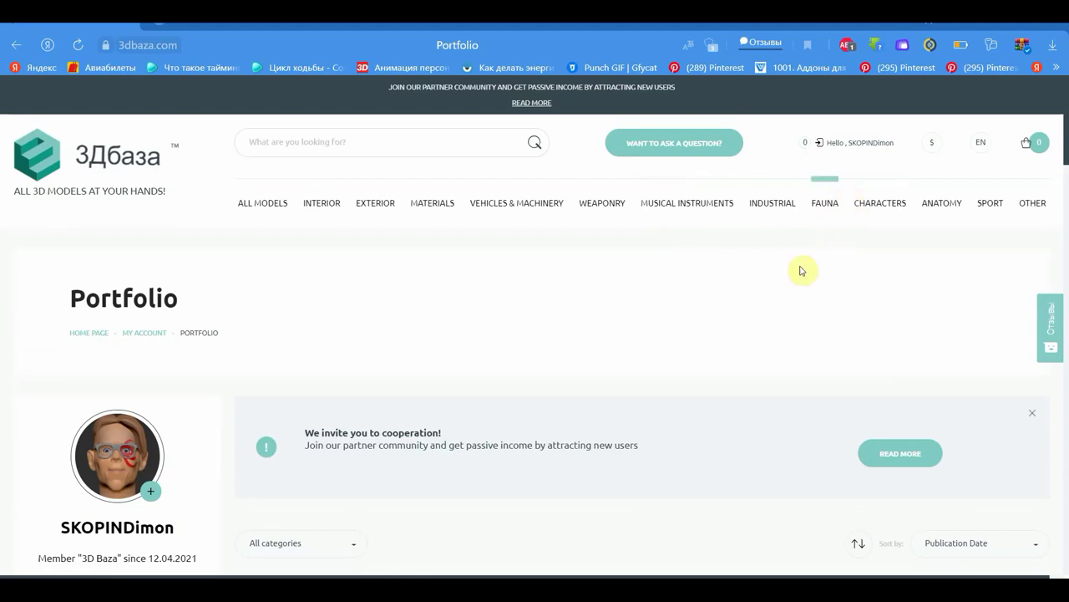
mouse_move(930, 144)
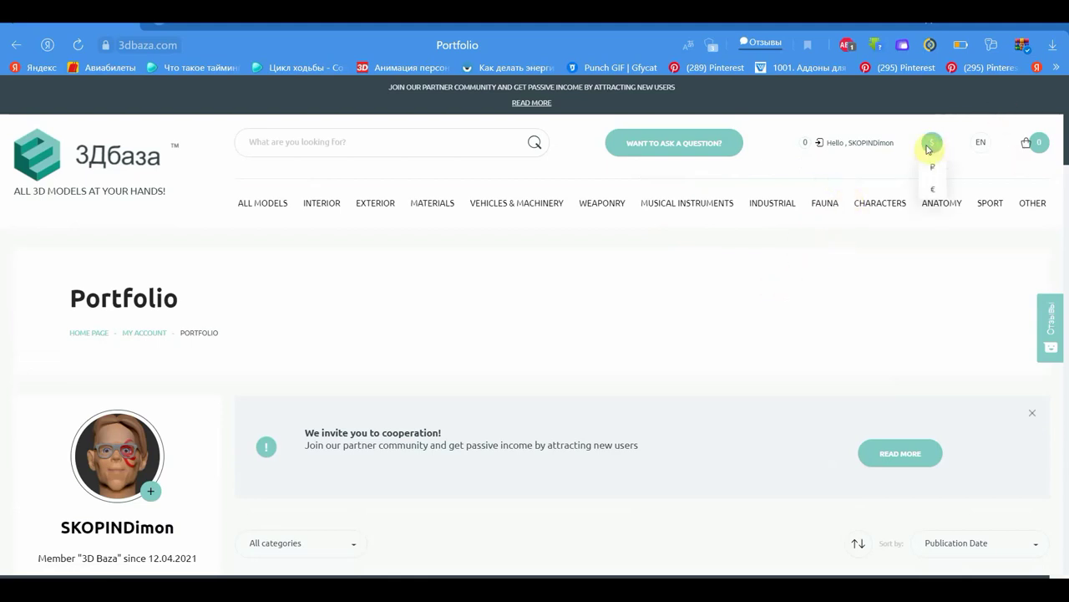
scroll(460, 362, down, 5)
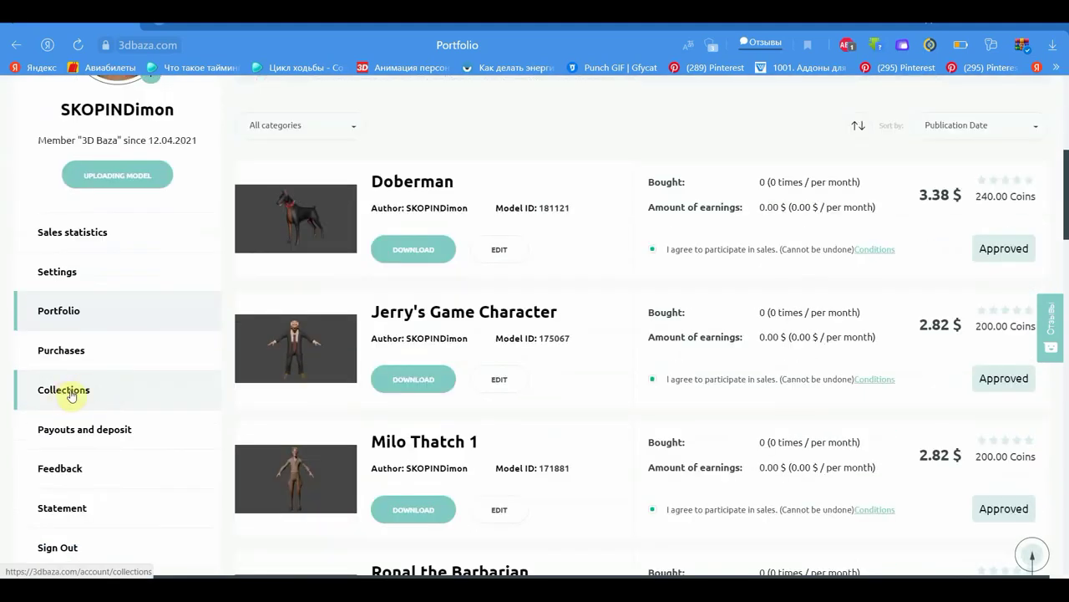
click(50, 357)
scroll(251, 358, down, 4)
scroll(426, 350, up, 1)
scroll(186, 432, down, 3)
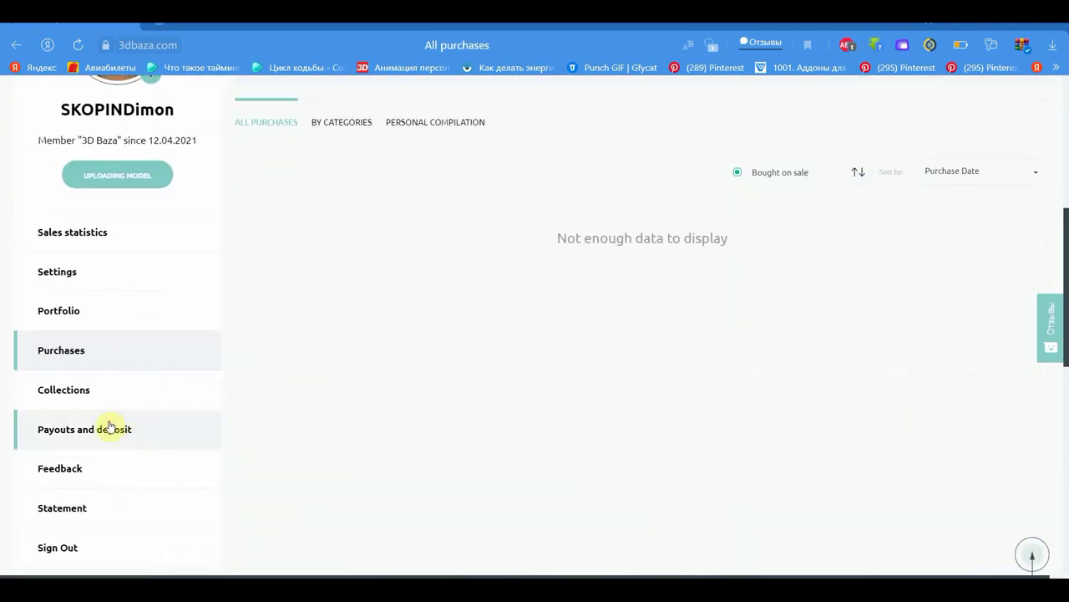
click(83, 468)
scroll(372, 420, down, 4)
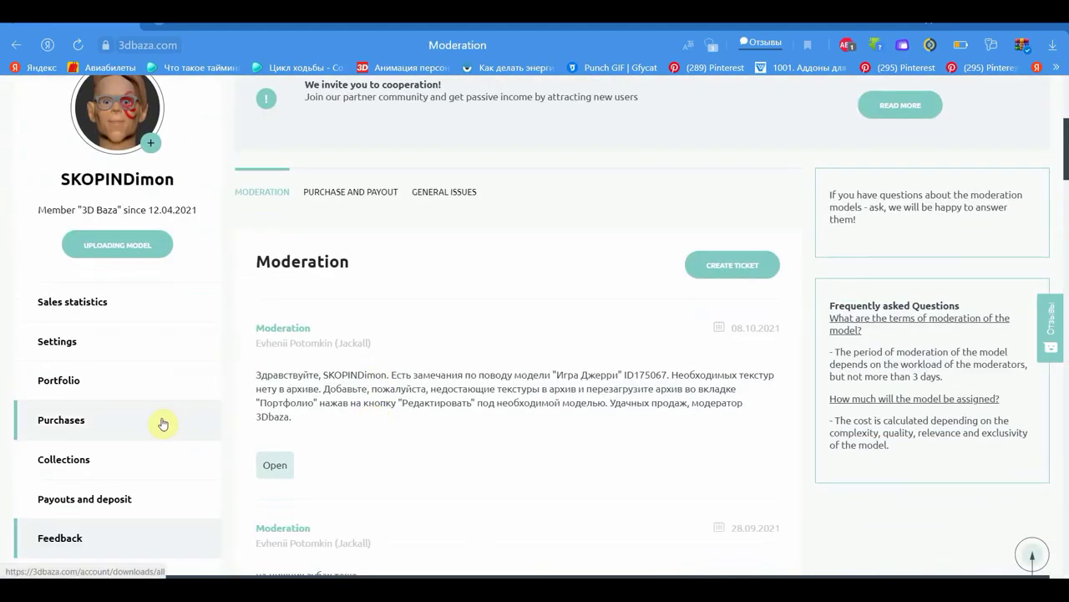
scroll(375, 309, down, 3)
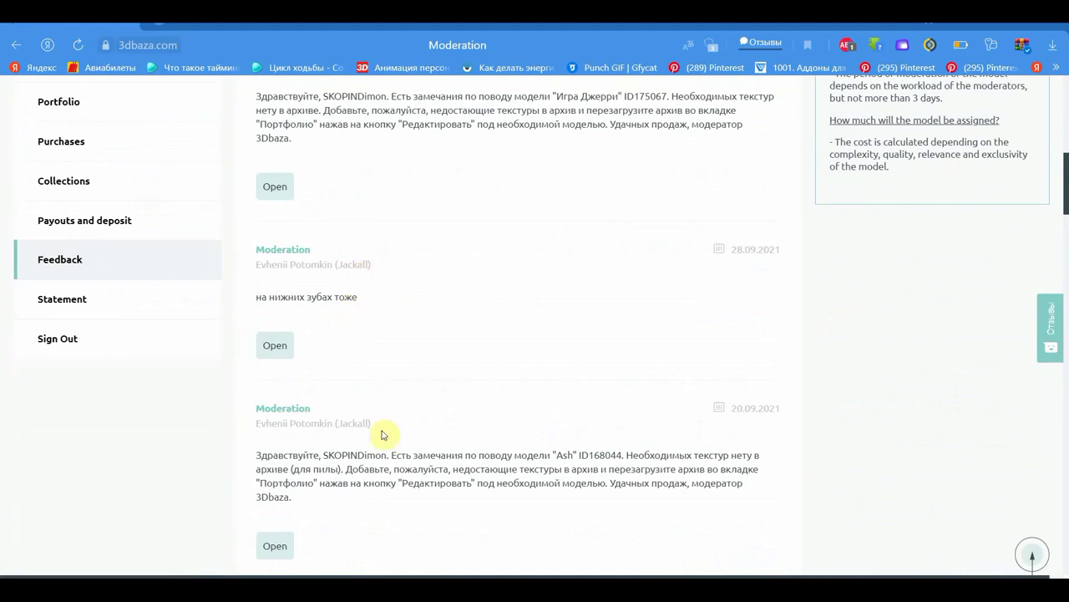
scroll(345, 455, up, 2)
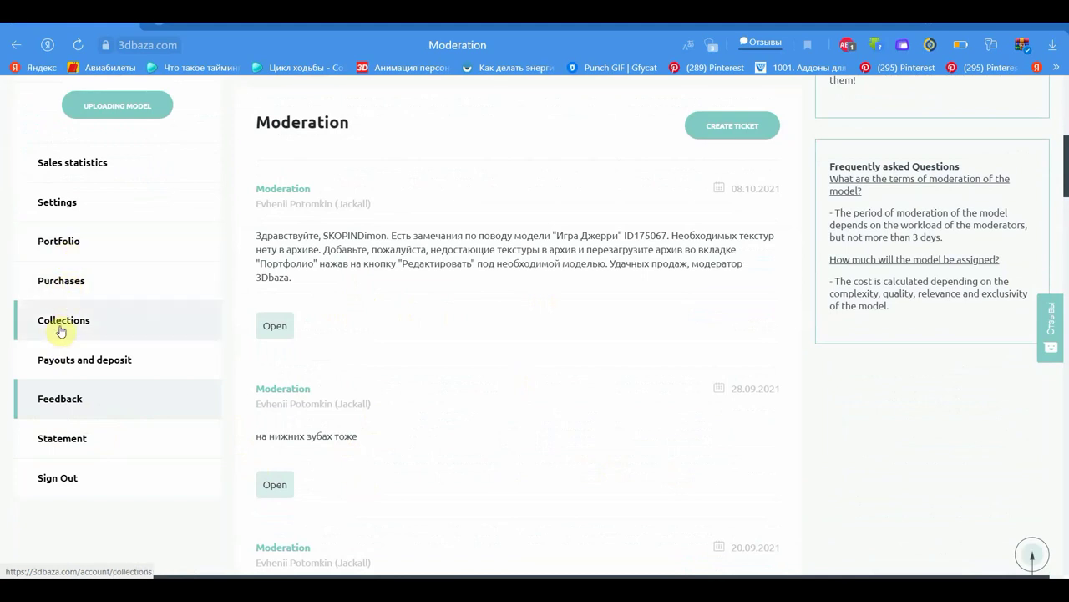
click(62, 323)
scroll(444, 363, down, 3)
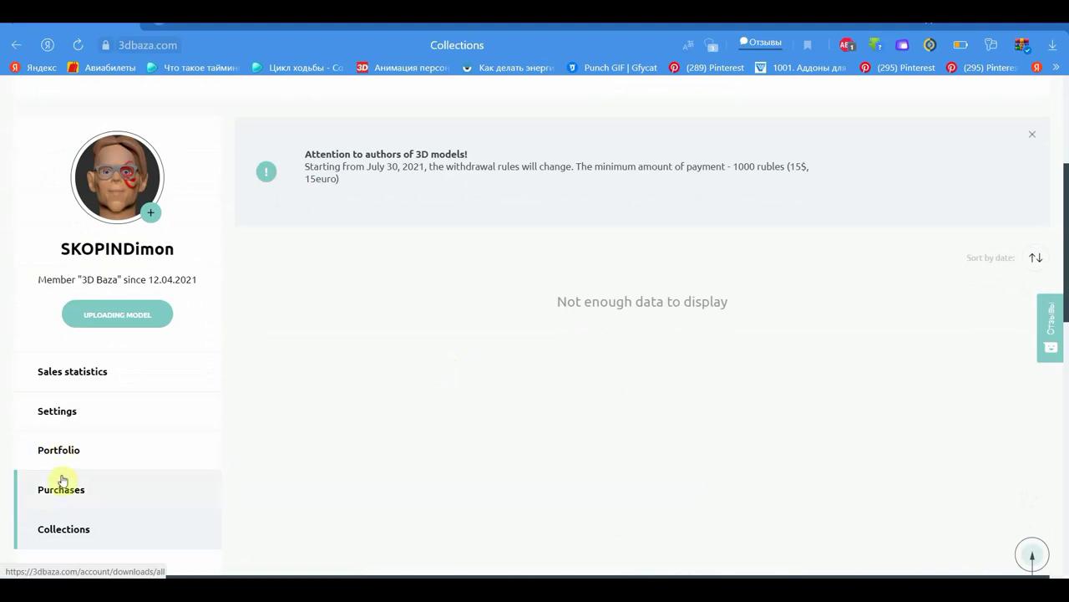
click(64, 412)
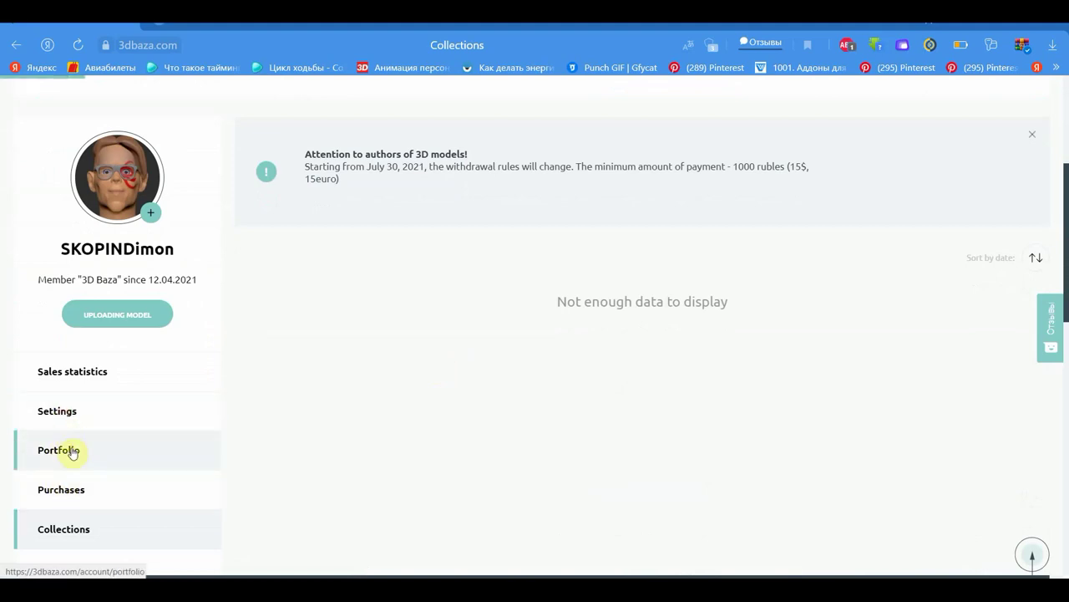
scroll(82, 431, down, 3)
scroll(289, 396, down, 2)
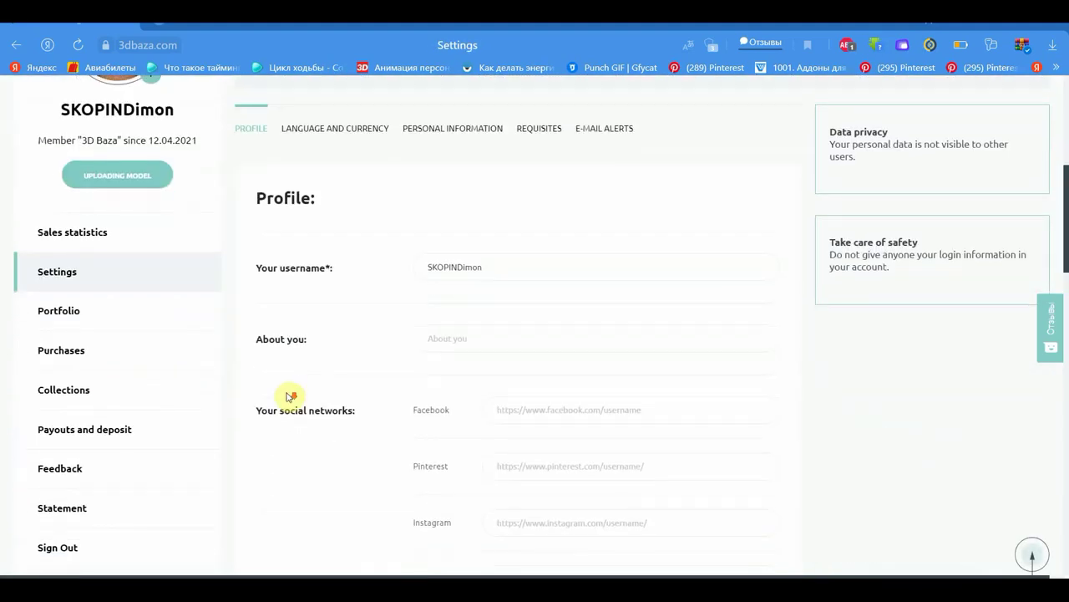
scroll(101, 287, up, 3)
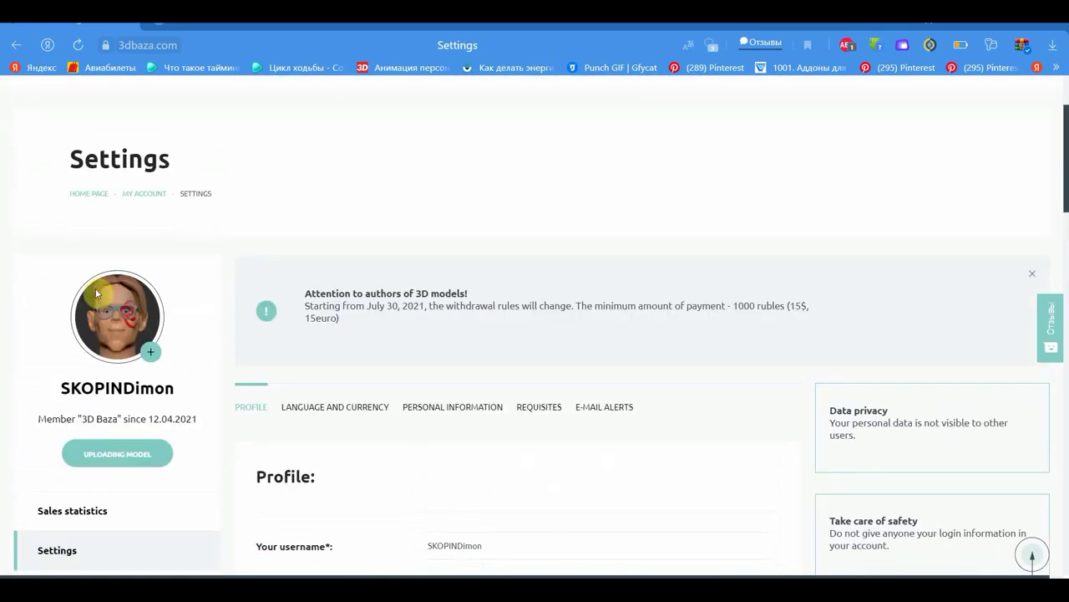
scroll(83, 467, down, 3)
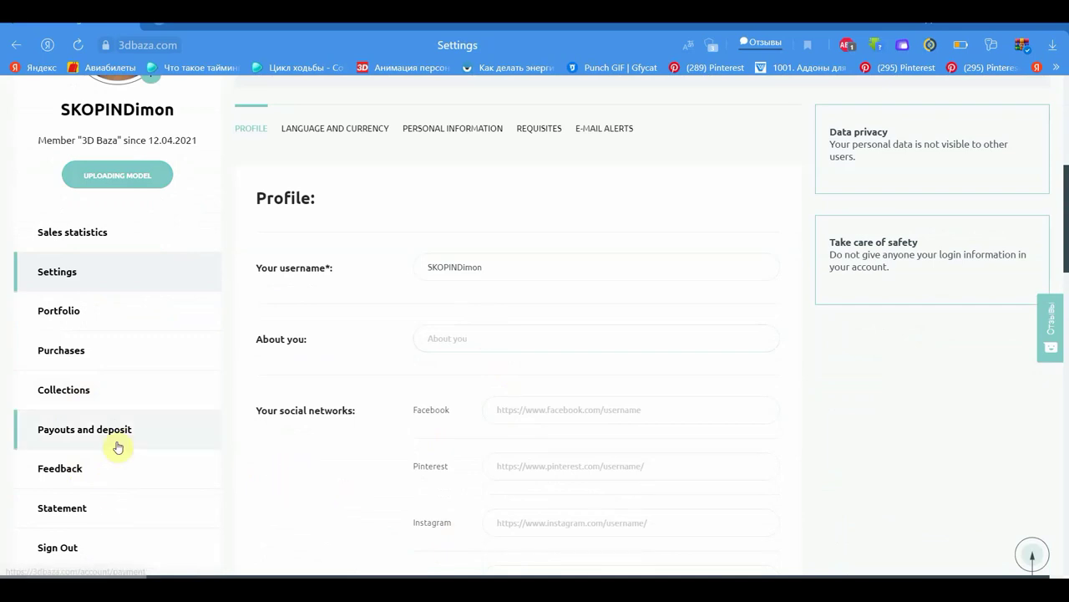
click(65, 315)
scroll(203, 370, down, 4)
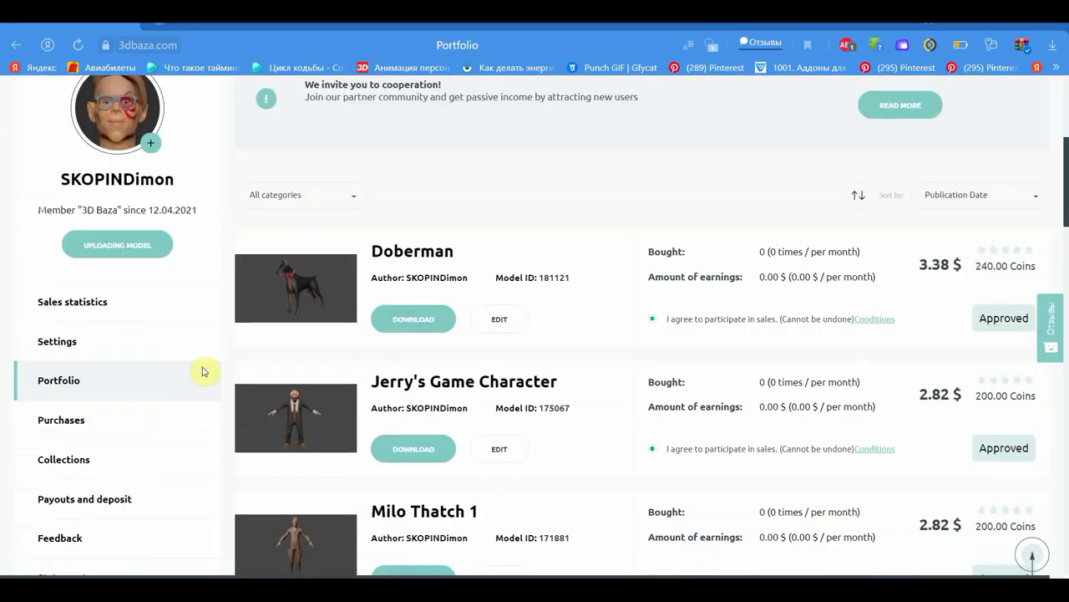
scroll(75, 435, down, 2)
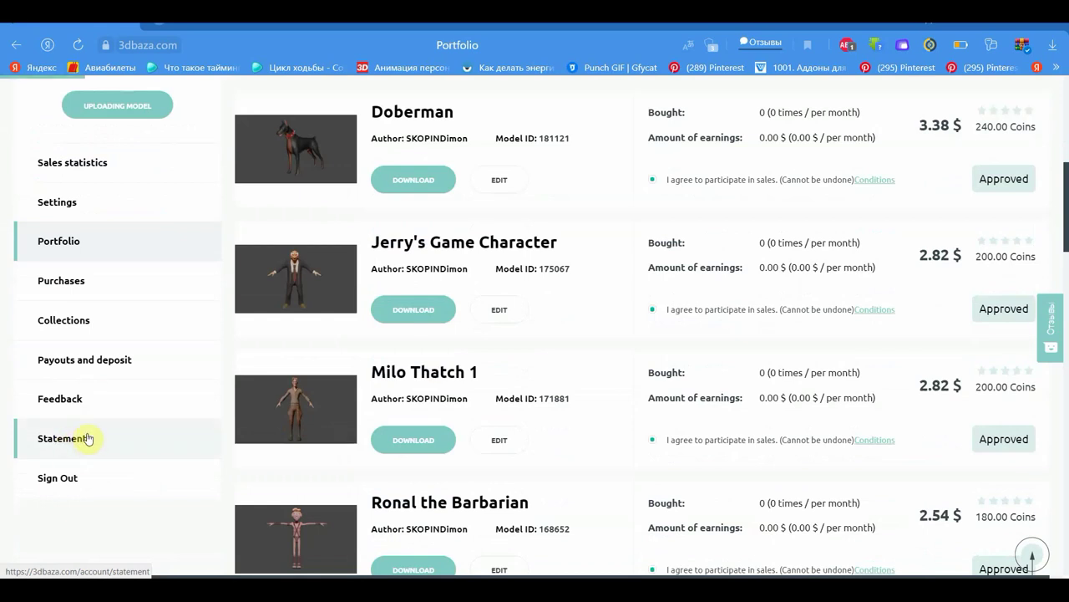
click(87, 439)
Scroll the account sidebar, sign out of 3dbaza.com, and go back a page
scroll(332, 409, down, 2)
scroll(331, 409, down, 2)
scroll(331, 409, down, 2)
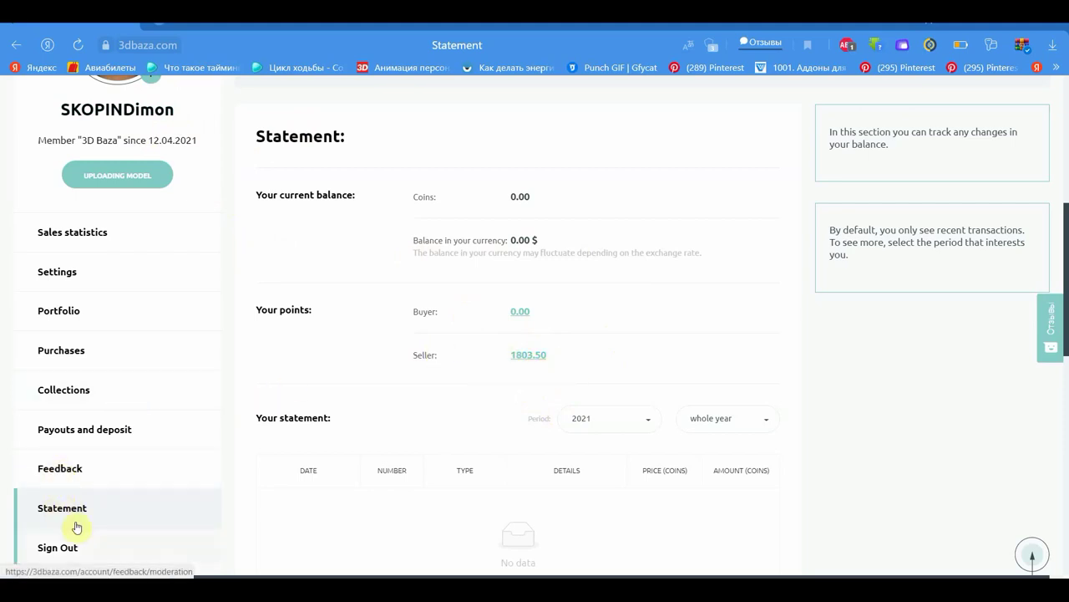
click(53, 546)
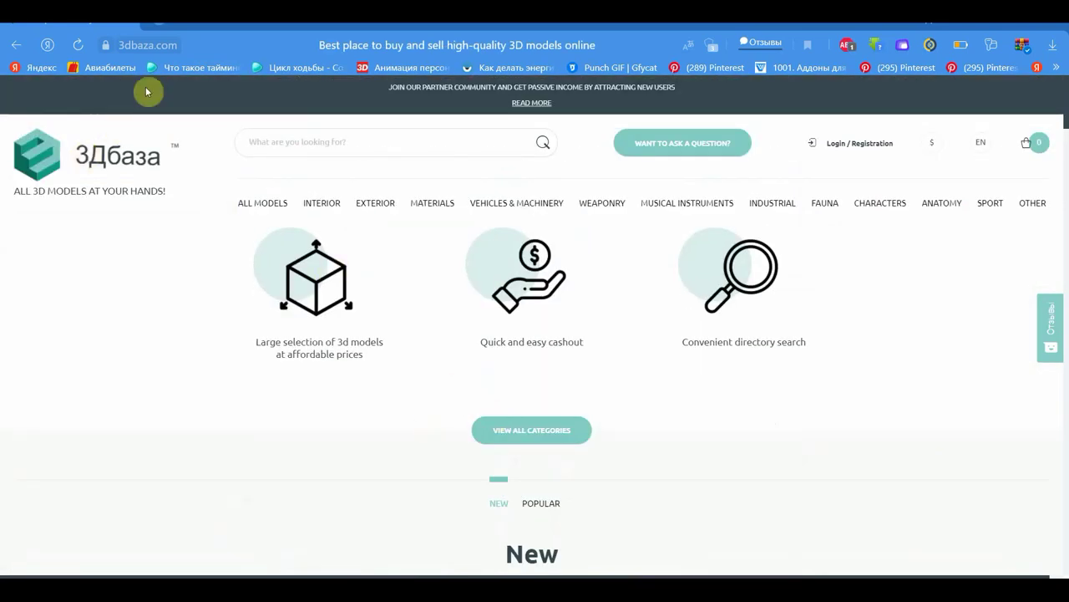
click(16, 44)
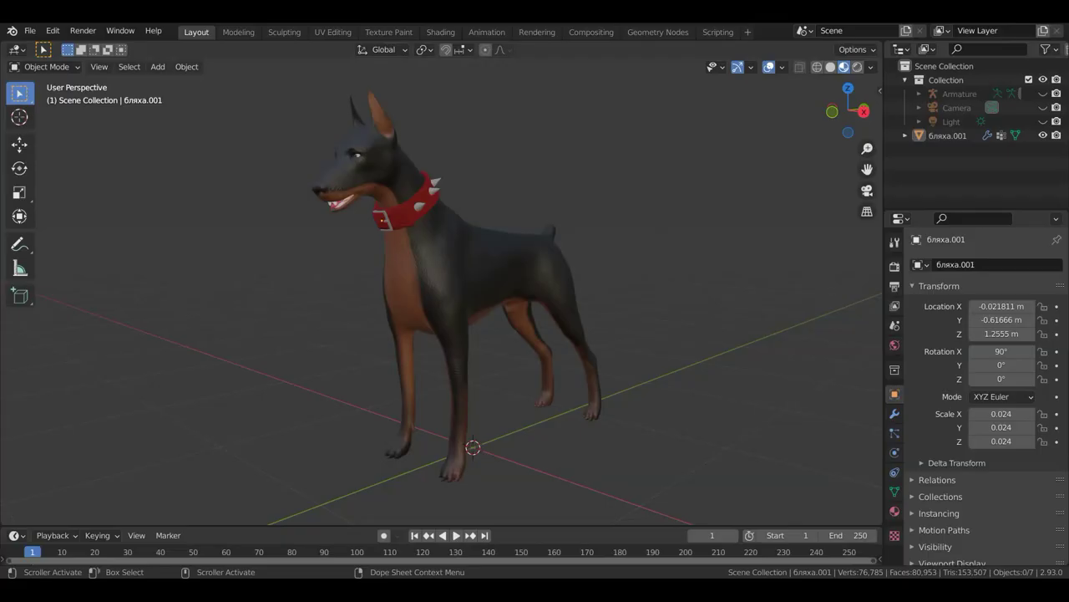
Unhide the armature, camera and light, then put the Doberman's armature into Pose Mode
mouse_move(637, 268)
middle_down()
mouse_move(292, 279)
mouse_move(646, 265)
middle_up()
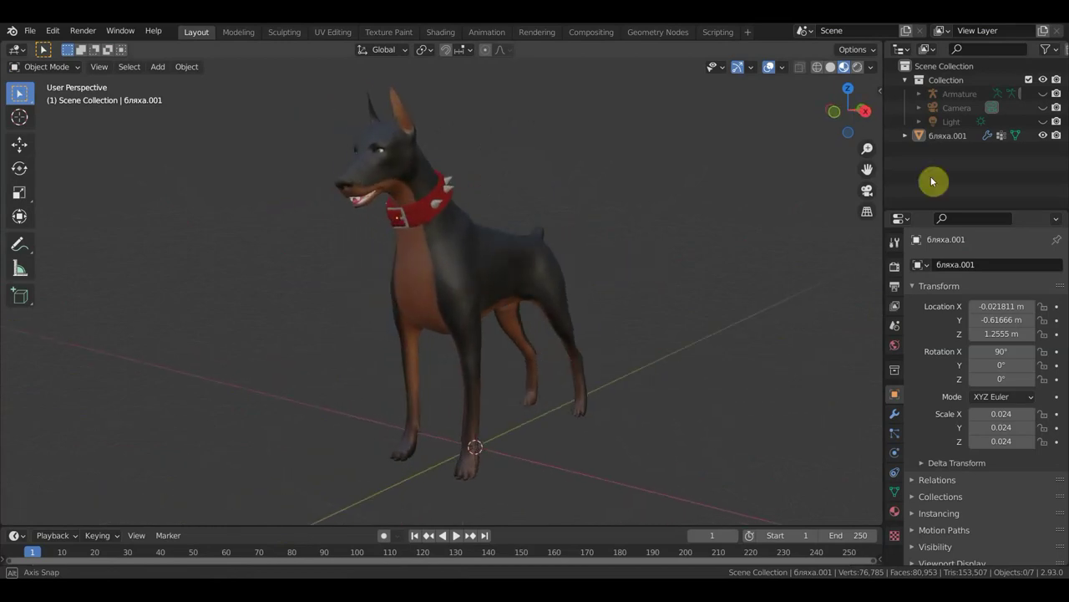
drag(1043, 94, 1043, 107)
click(1044, 121)
click(478, 380)
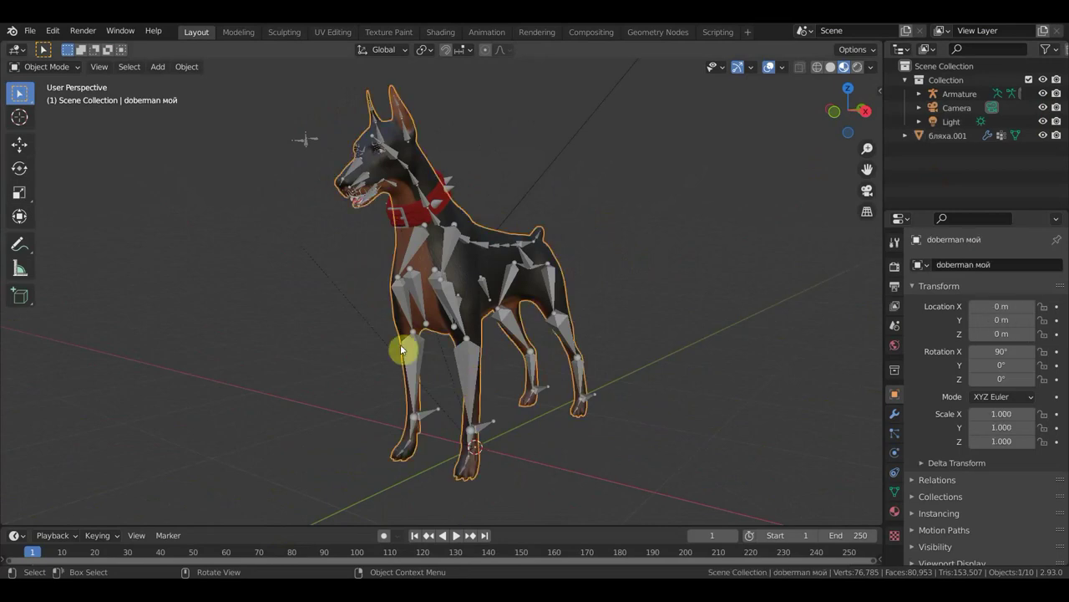
click(465, 373)
click(50, 66)
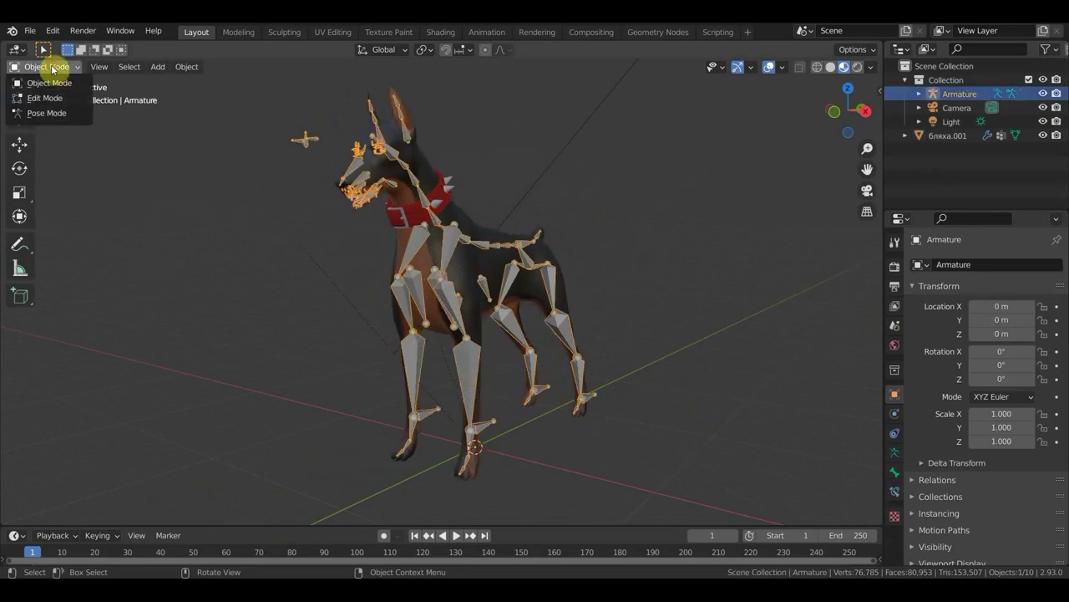
click(72, 112)
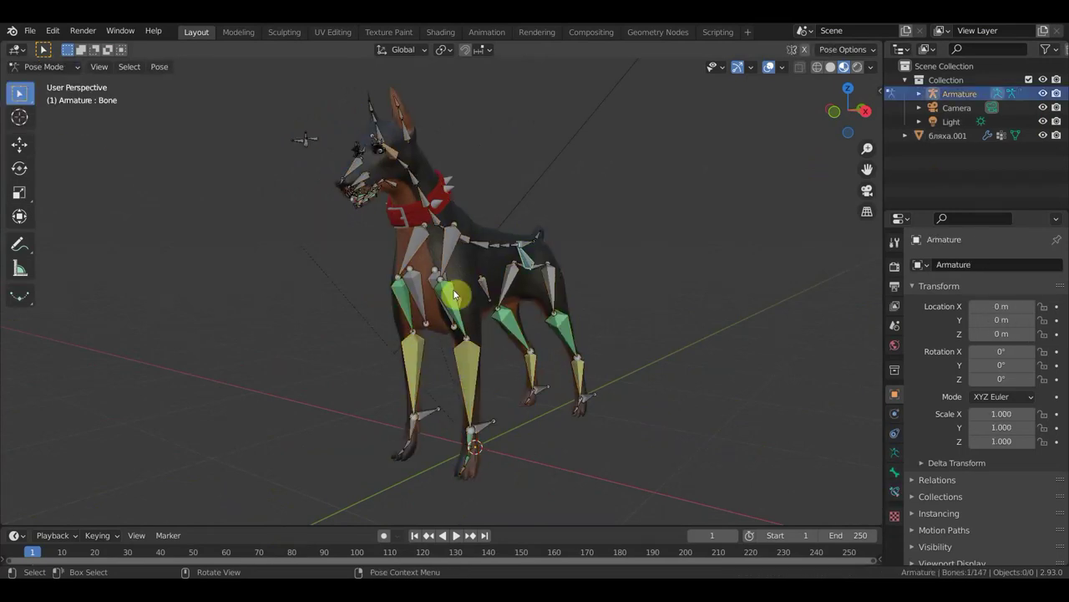
Move the lower foreleg bone and Bone.011 near the head to reshape the dog's pose
click(502, 419)
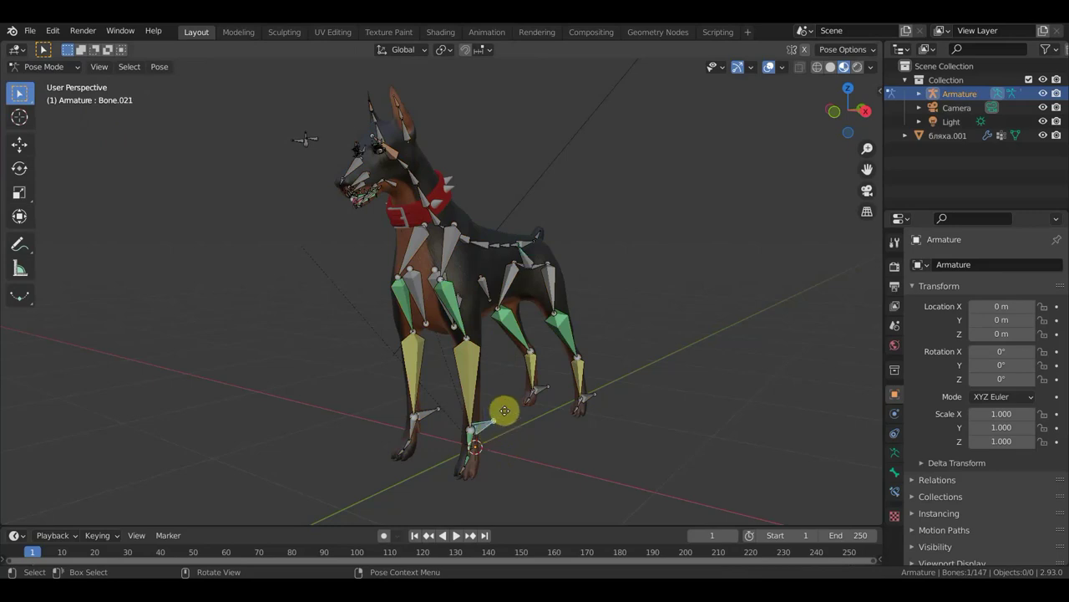
key(g)
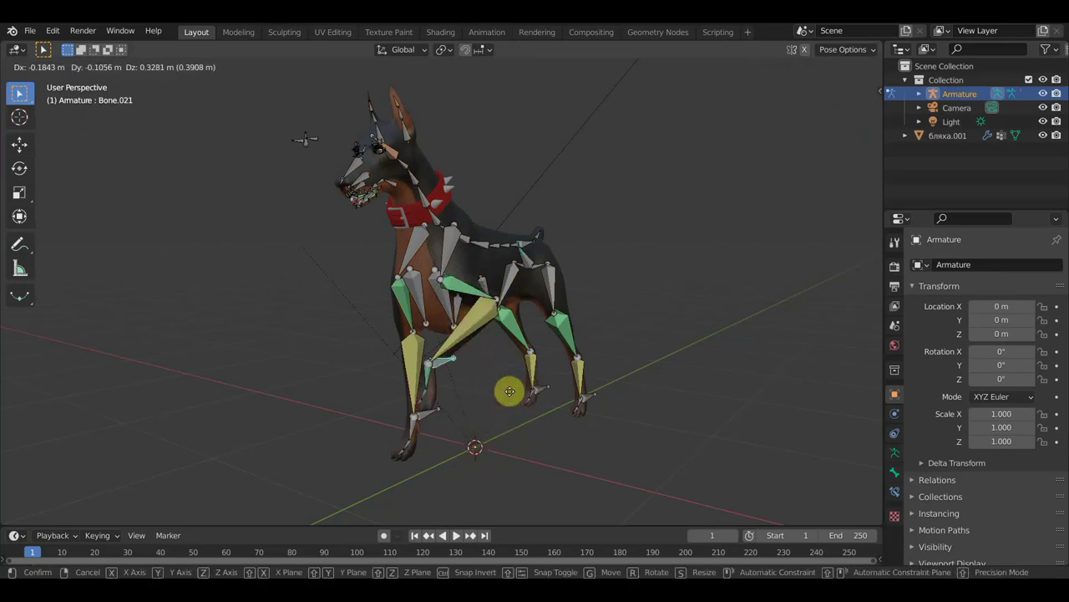
click(623, 403)
mouse_move(616, 406)
middle_down()
mouse_move(535, 400)
mouse_move(431, 294)
middle_up()
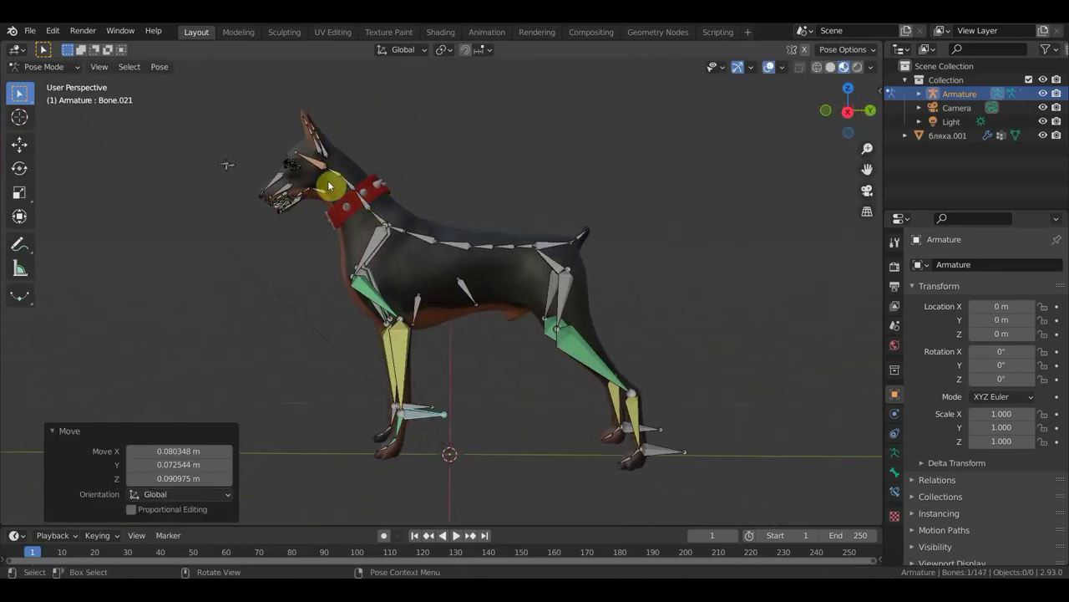
click(317, 167)
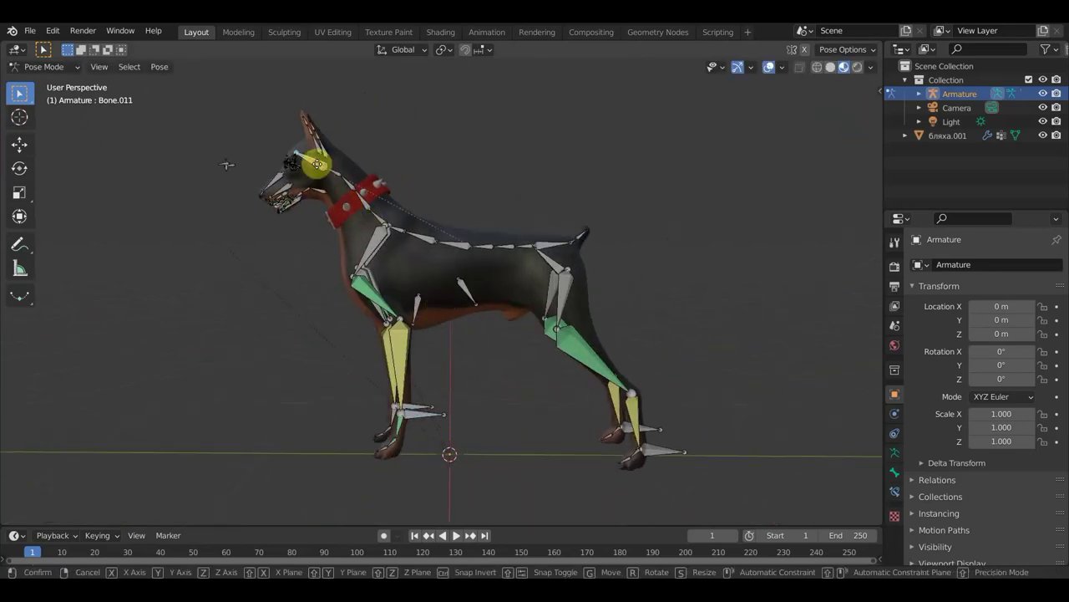
key(g)
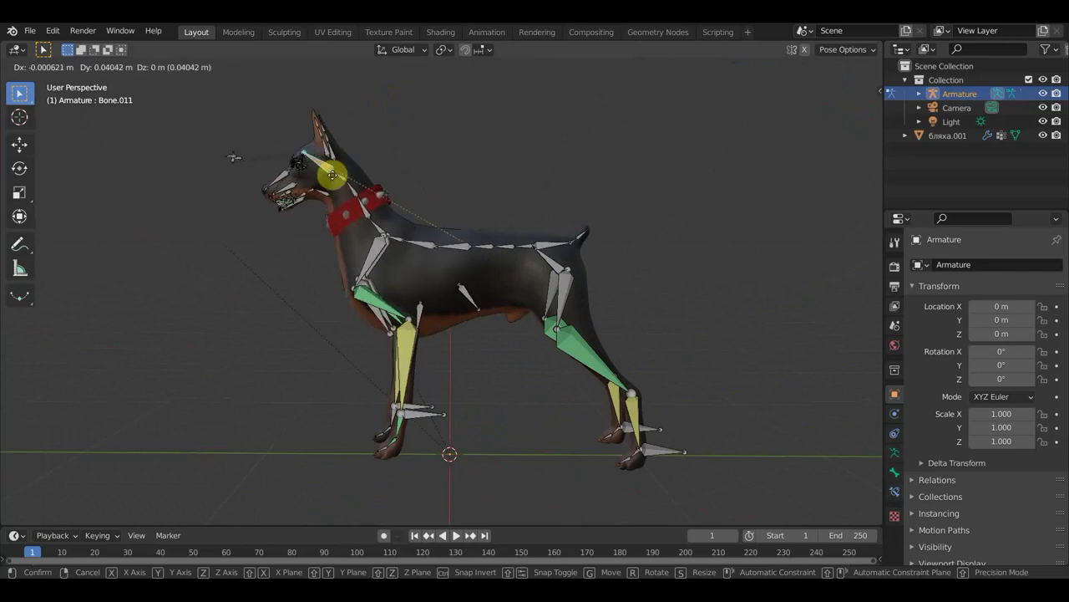
click(573, 184)
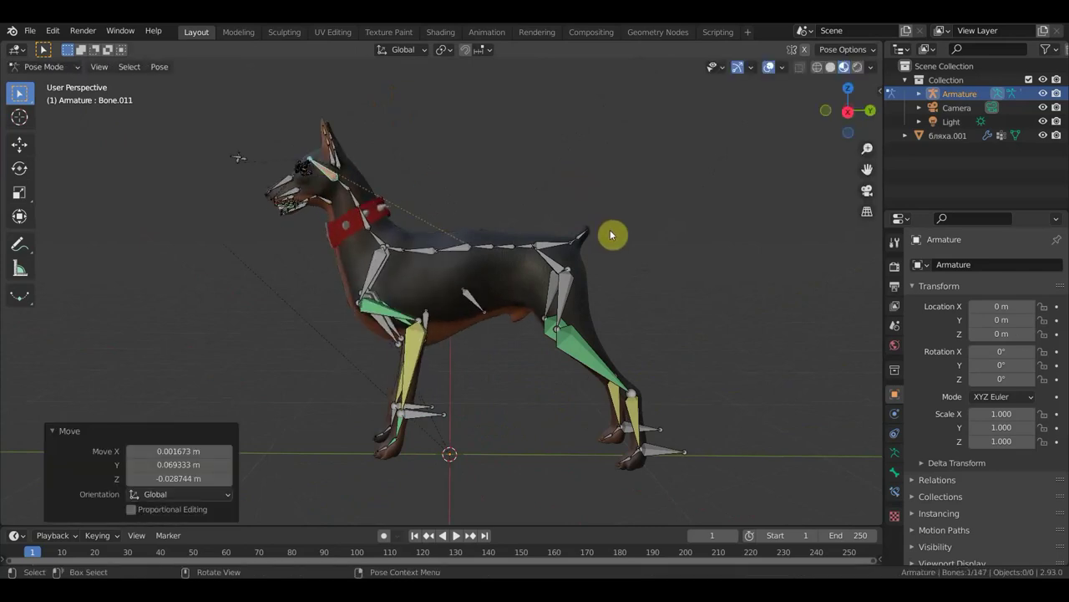
middle_drag(695, 291, 775, 286)
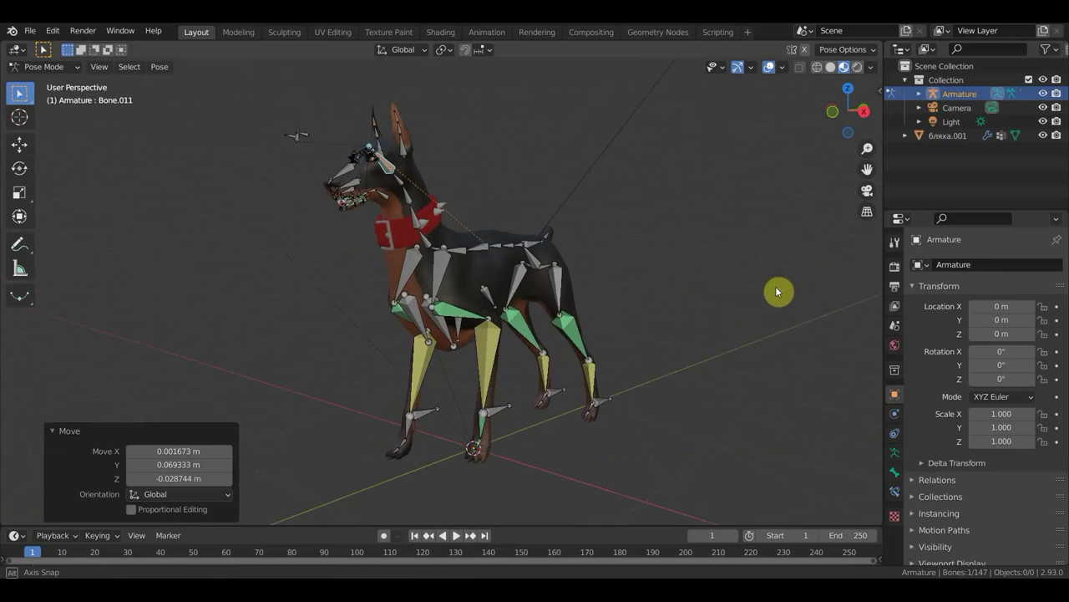
scroll(734, 263, down, 2)
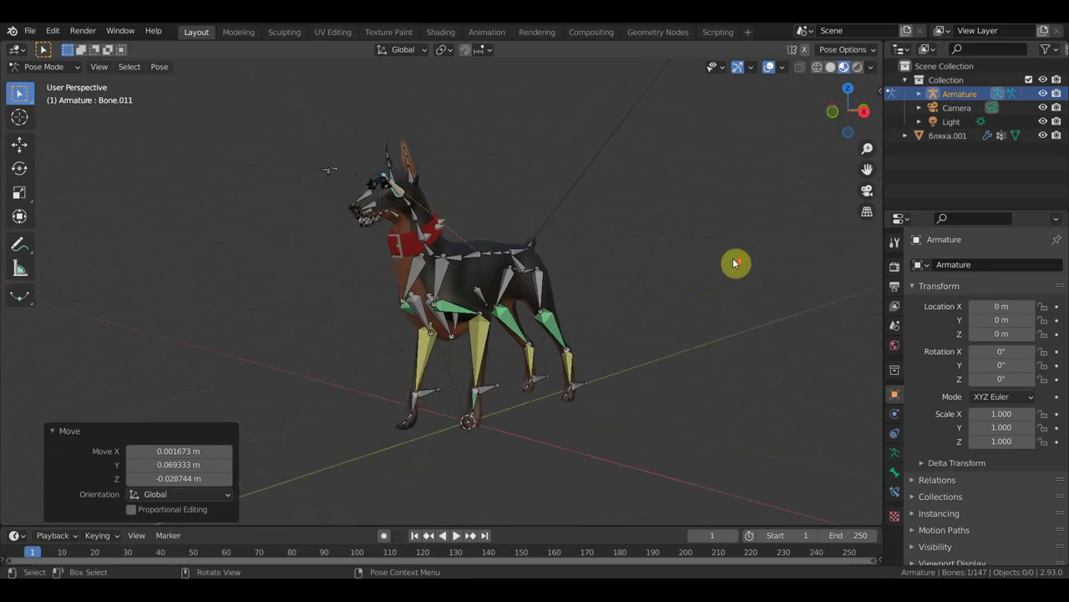